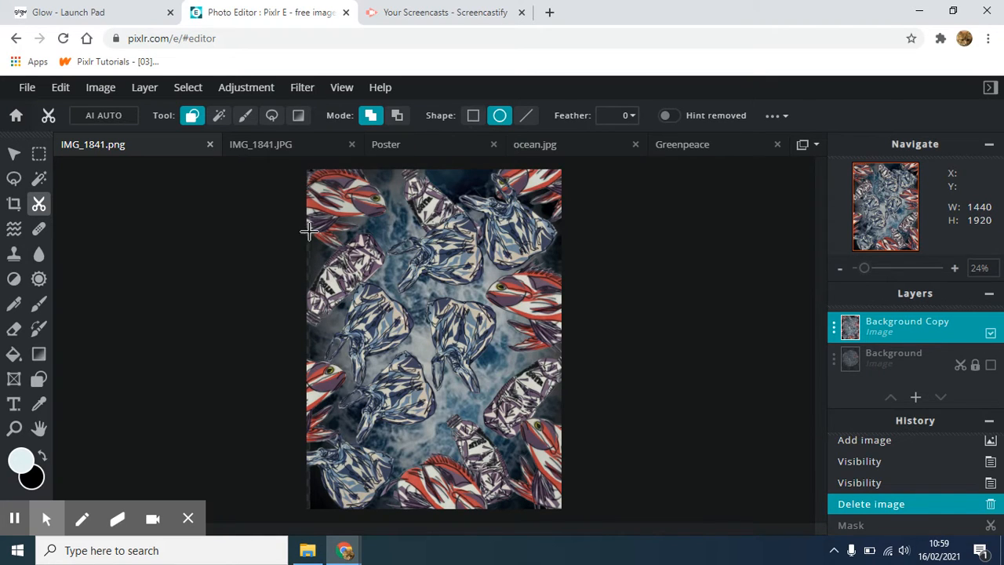
Step: Try masking the artwork layer so that only a wide ellipse across its middle is kept
drag(308, 230, 564, 443)
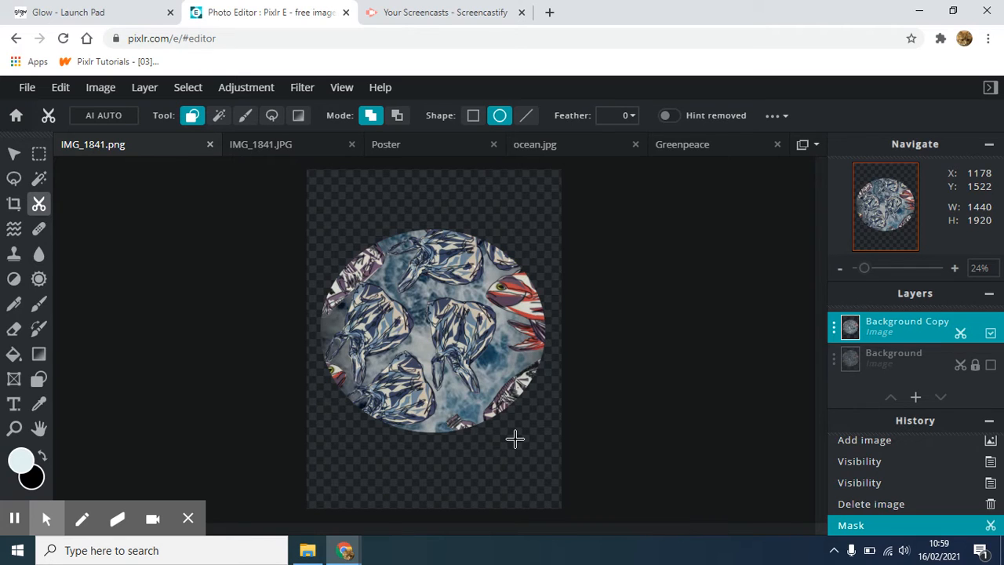
click(61, 88)
key(ctrl+z)
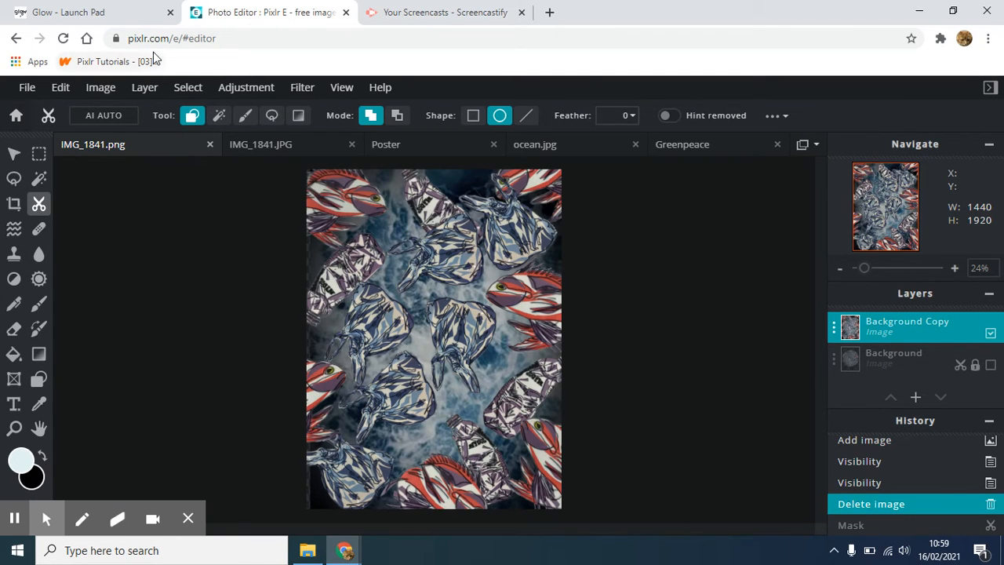
Step: Cut a large elliptical hole out of the middle of the artwork layer with a mask in remove mode
click(188, 87)
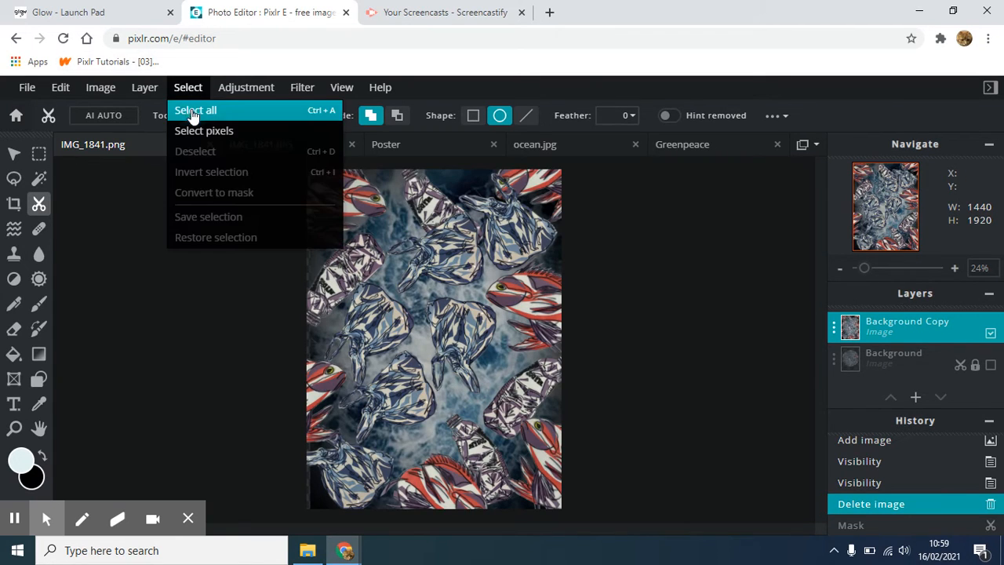
click(400, 118)
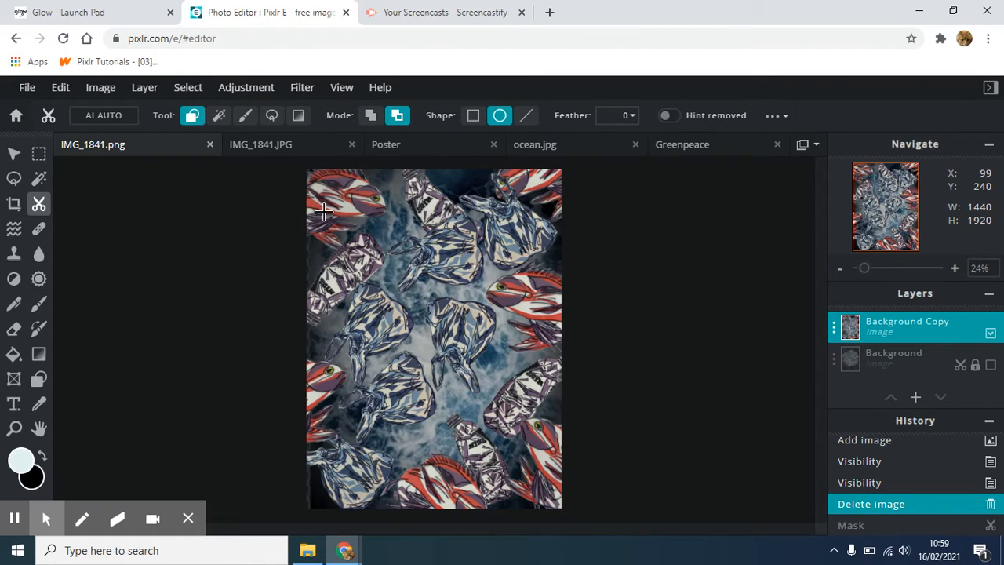
mouse_move(323, 211)
mouse_down()
mouse_move(346, 244)
mouse_move(492, 352)
mouse_move(531, 463)
mouse_up()
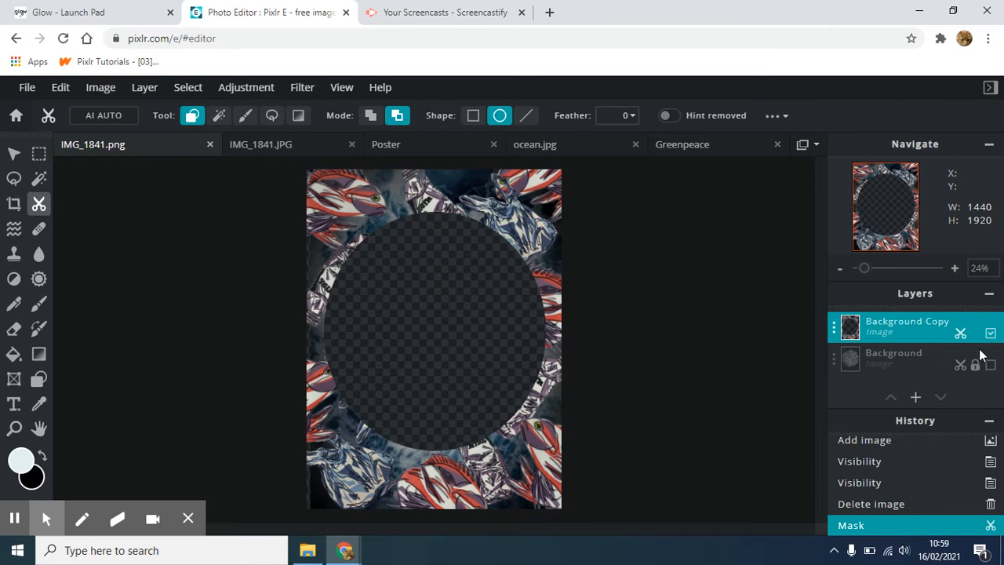
Step: Add an empty layer, fill it with the pale blue foreground colour and move it below the masked artwork layer
click(915, 397)
click(916, 398)
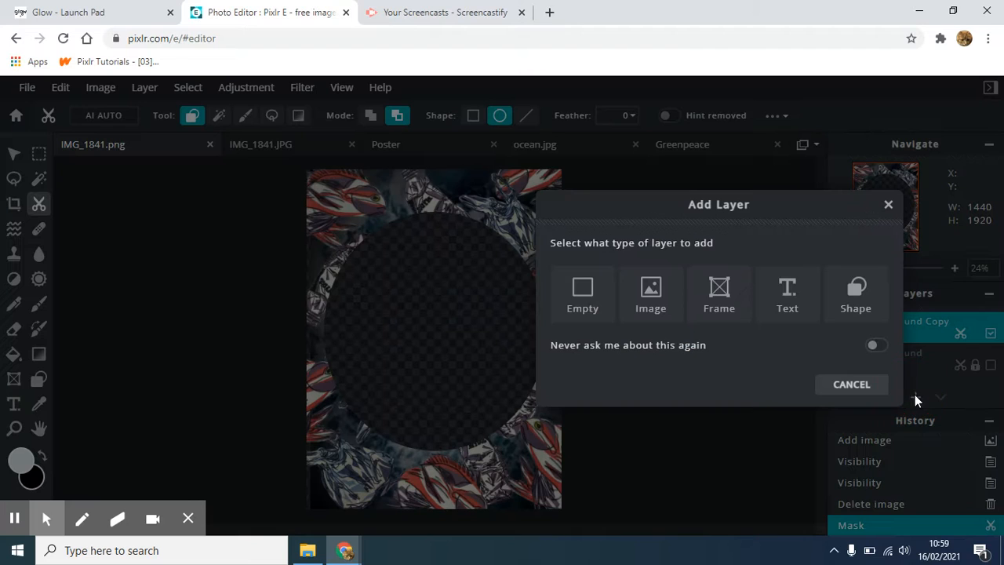
click(579, 292)
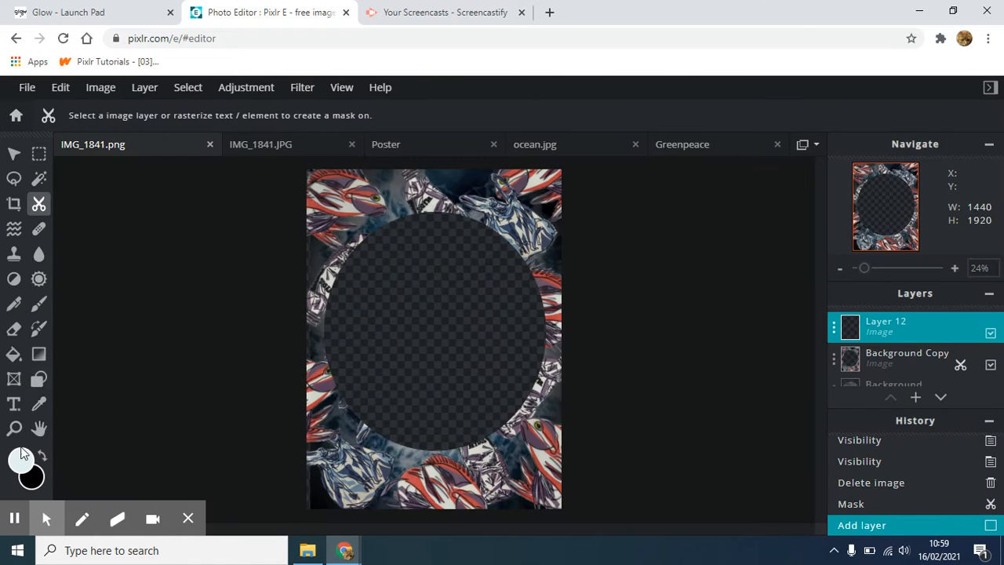
click(13, 354)
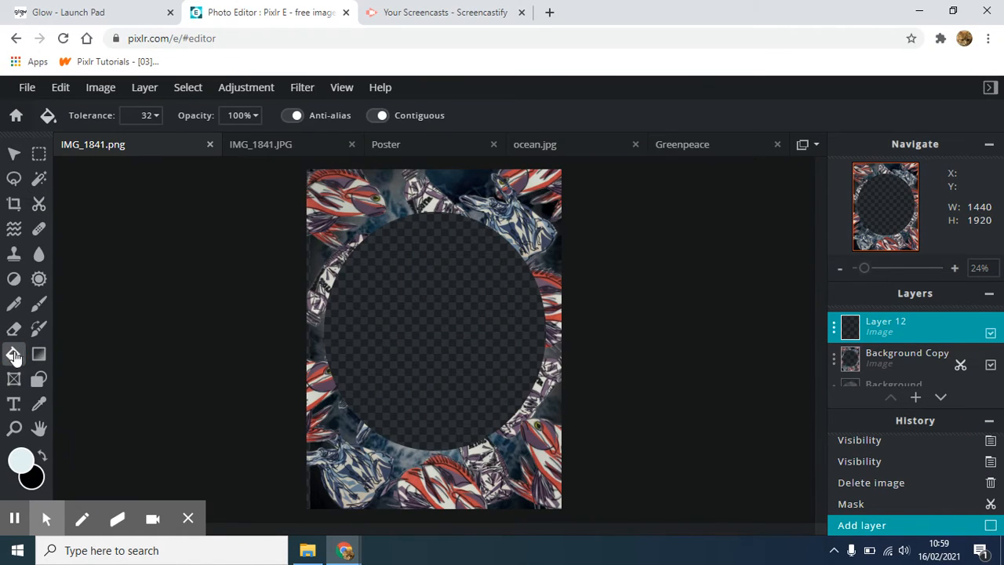
click(387, 317)
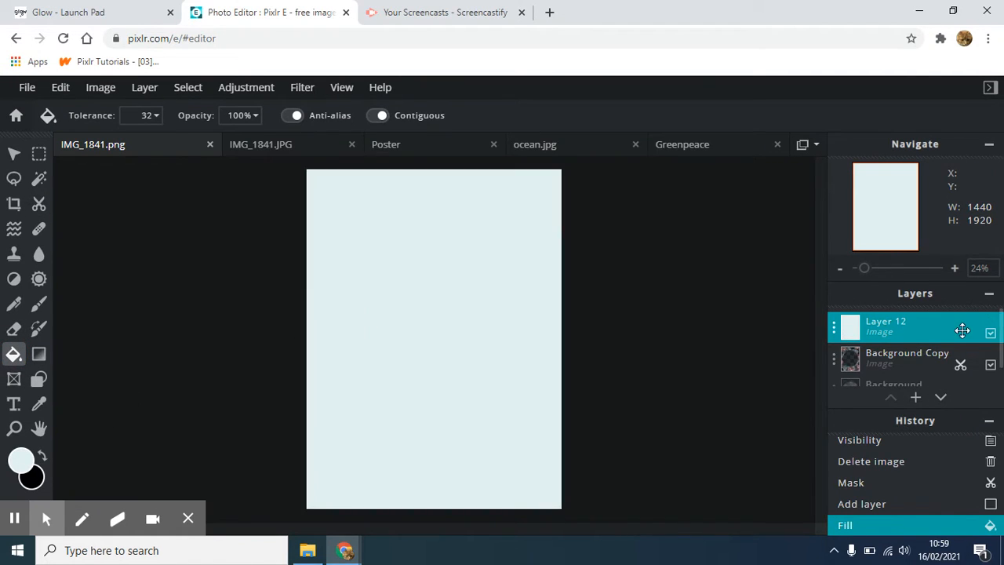
drag(963, 331, 960, 363)
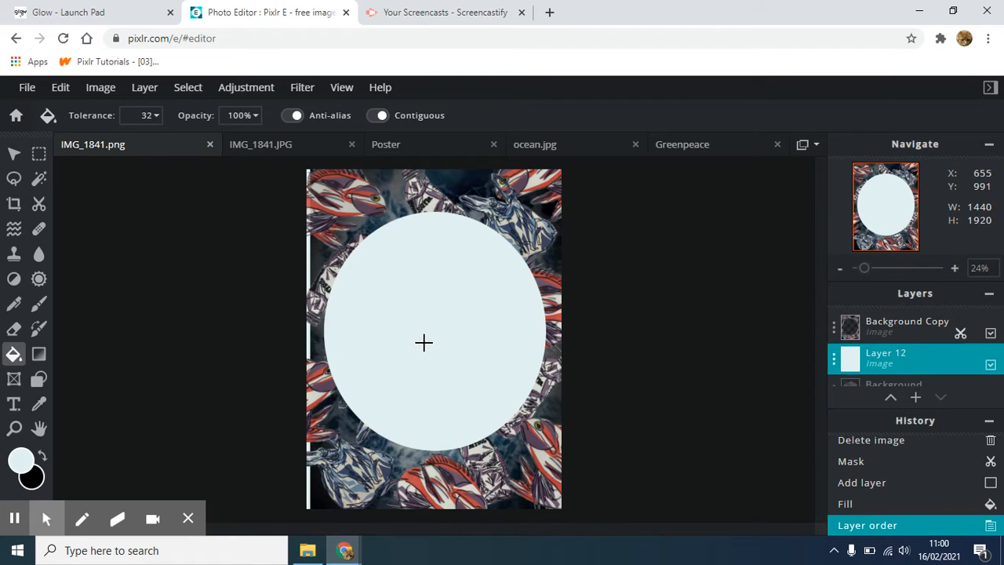
Step: Hide the pale blue layer and undo the changes back to the unmasked artwork
click(991, 366)
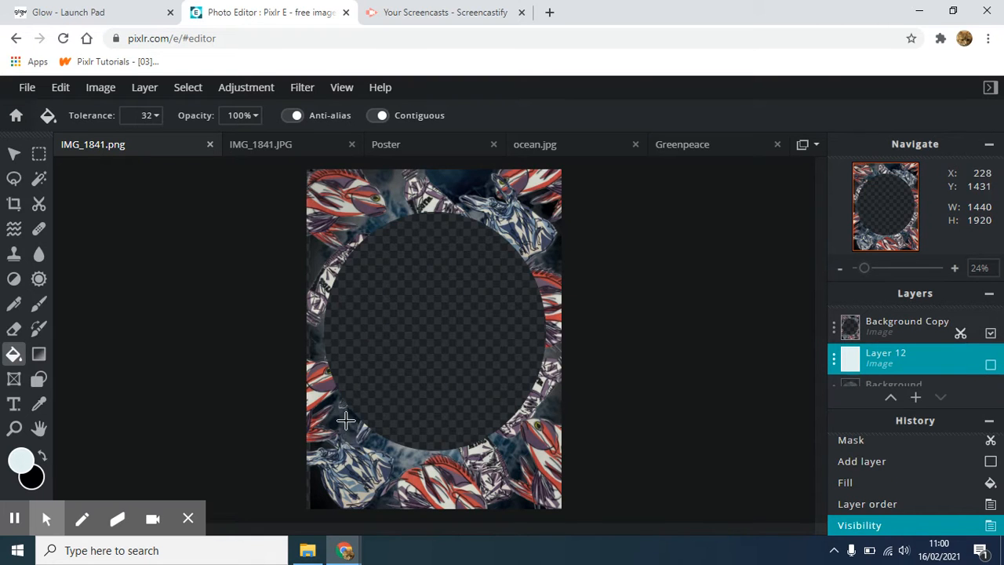
key(ctrl+z)
key(ctrl+z)
key(ctrl+z)
key(ctrl+z)
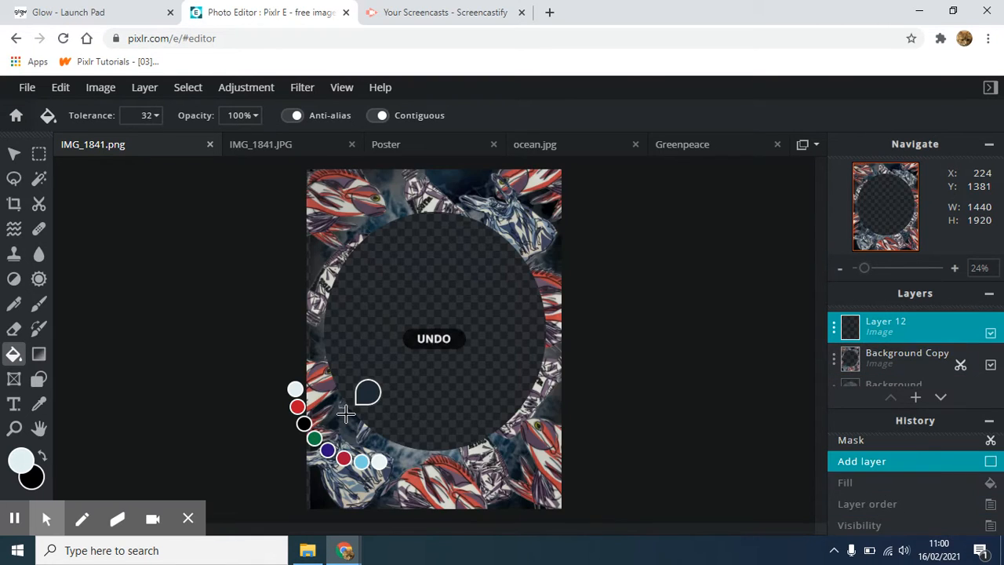
key(Delete)
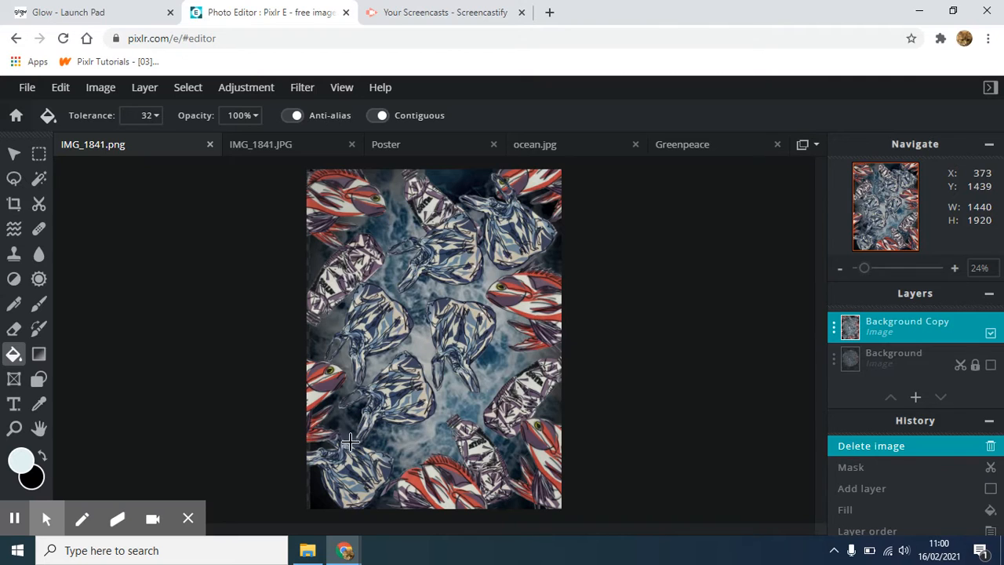
Step: Mask the artwork layer to keep only a large central ellipse, and rotate the masked layer very slightly
click(38, 203)
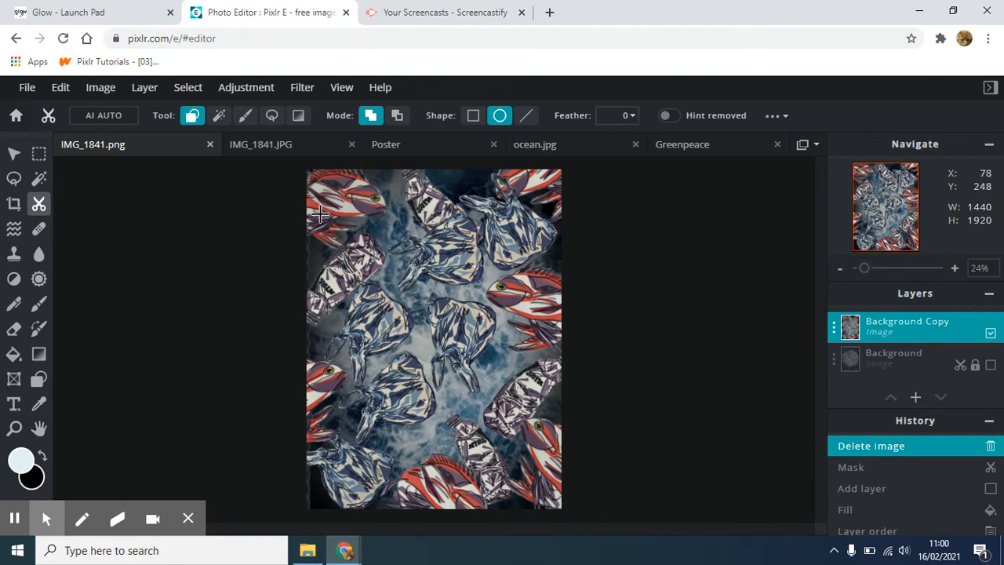
drag(316, 220, 557, 458)
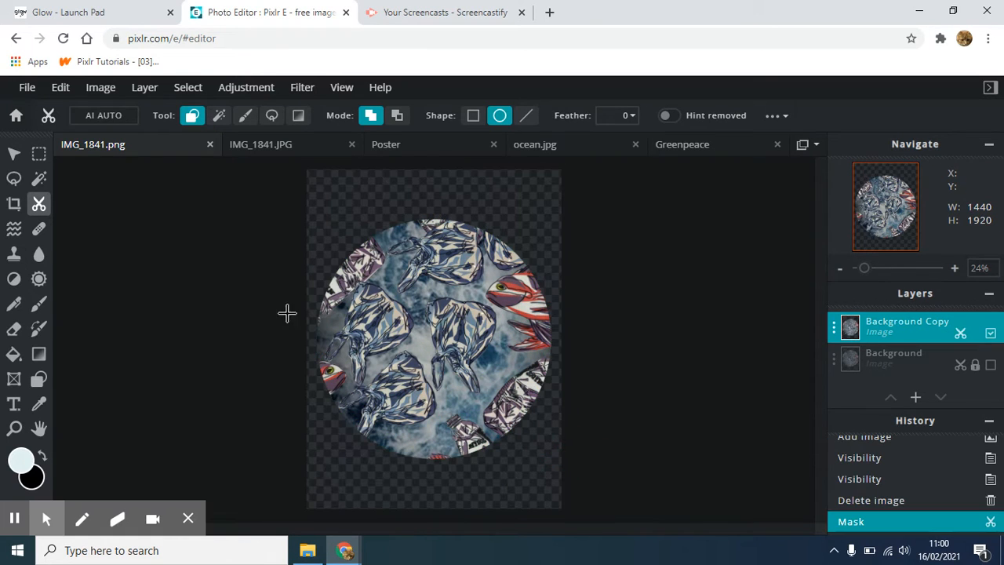
click(13, 154)
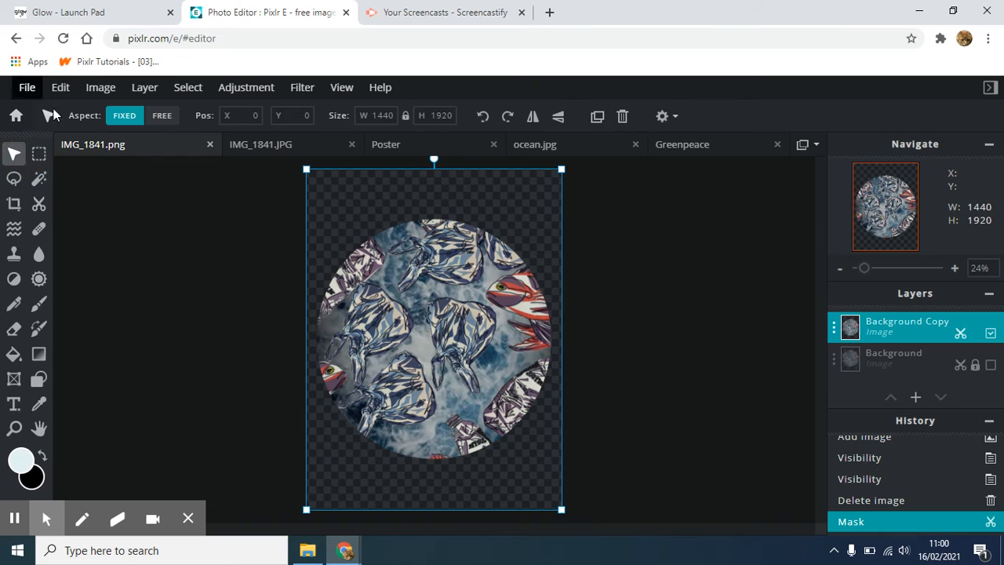
mouse_move(358, 295)
mouse_down()
mouse_move(390, 265)
mouse_move(369, 295)
mouse_up()
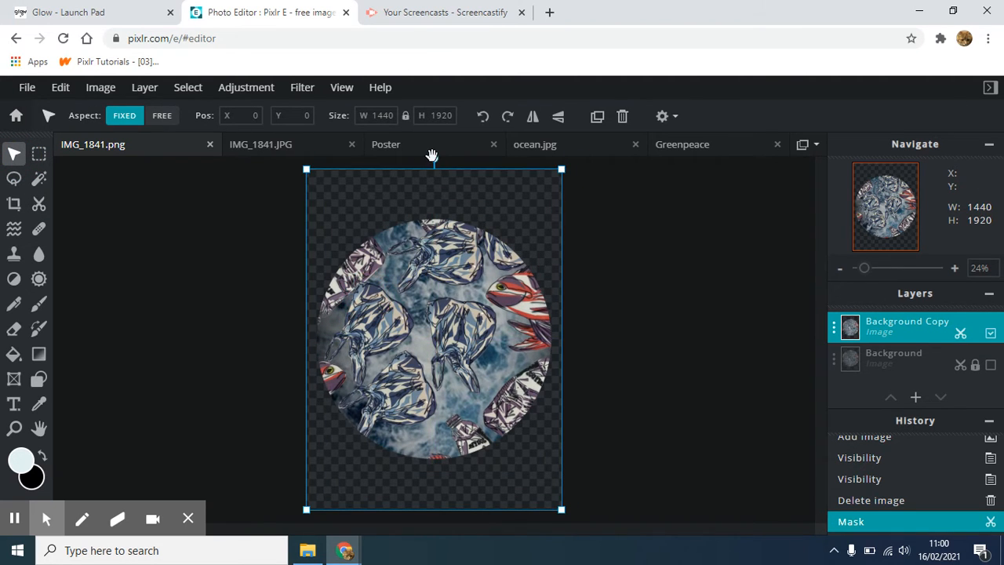
drag(433, 160, 432, 190)
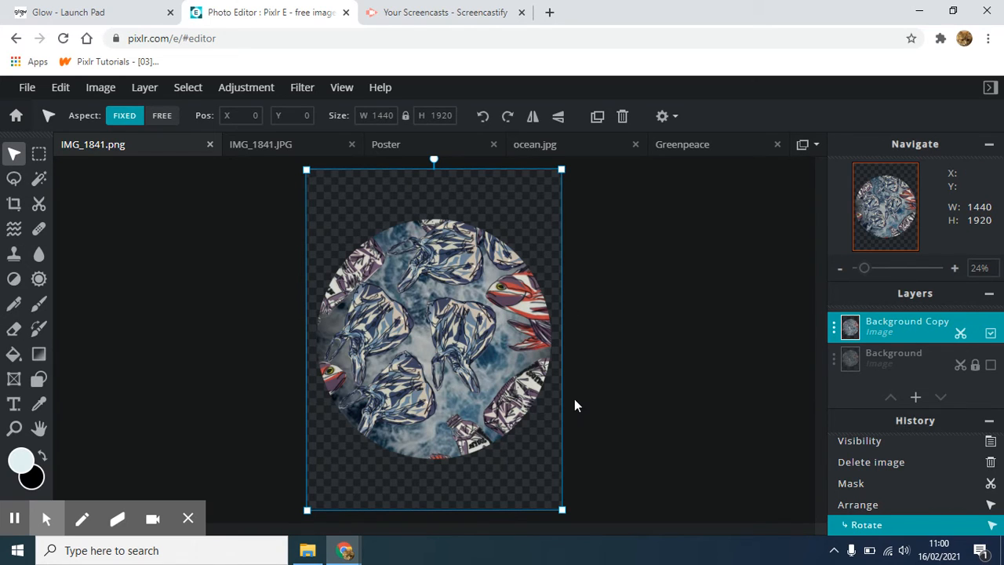
Step: Open the ocean.jpg project and copy its OCEAN lettering layer
click(15, 116)
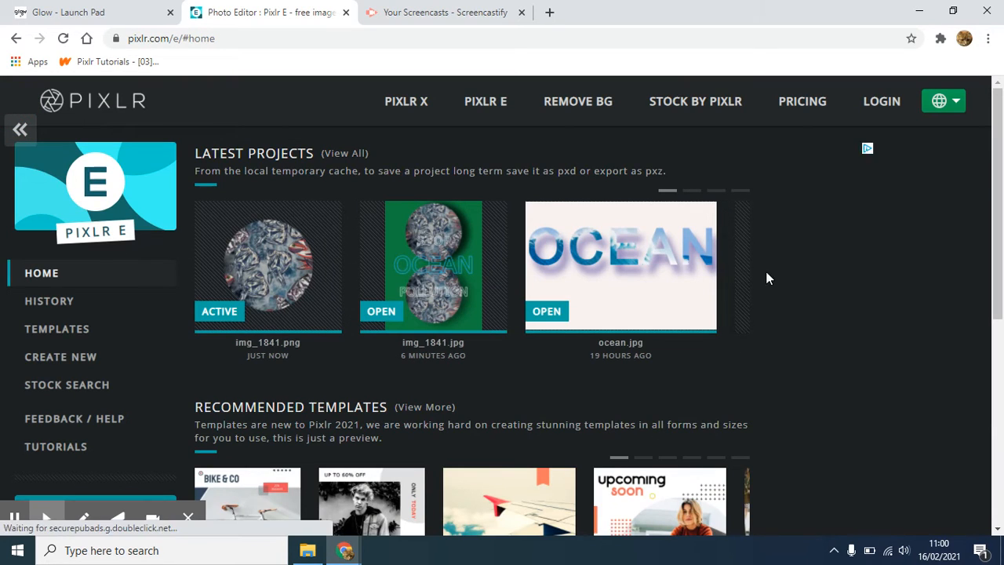
mouse_move(665, 275)
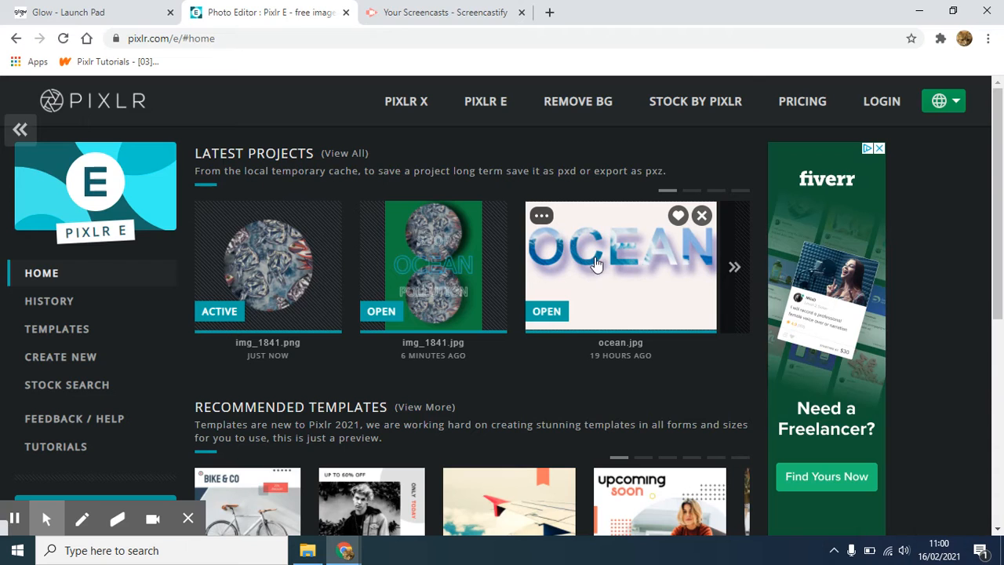
click(629, 263)
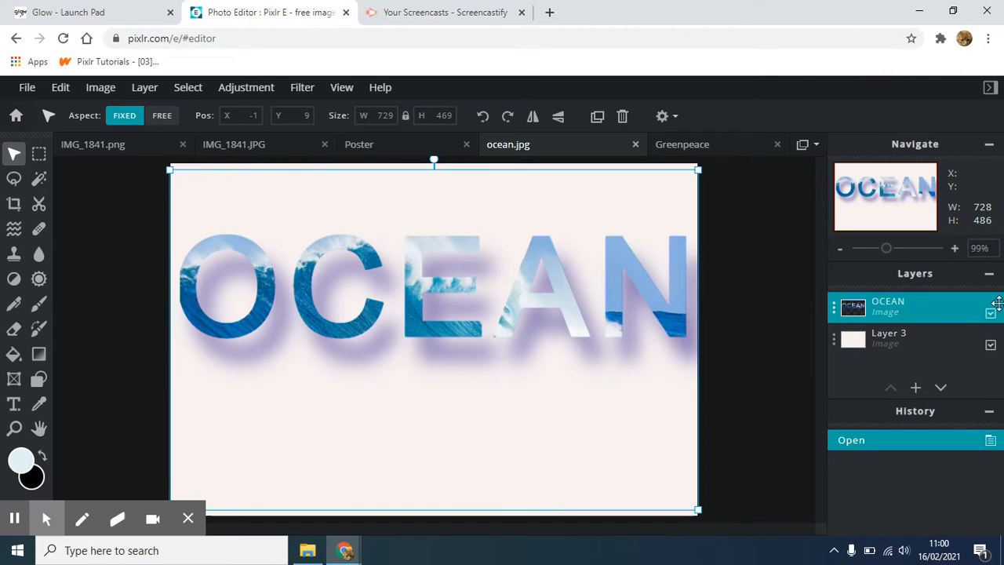
click(60, 93)
click(72, 180)
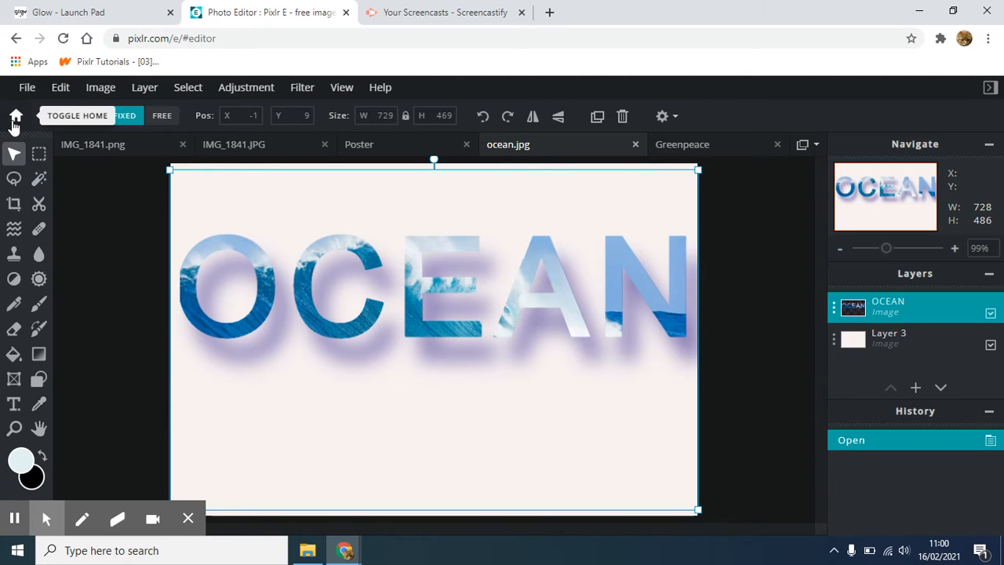
Step: Return to the IMG_1841.png project and paste the copied OCEAN lettering above the masked artwork layer
click(14, 119)
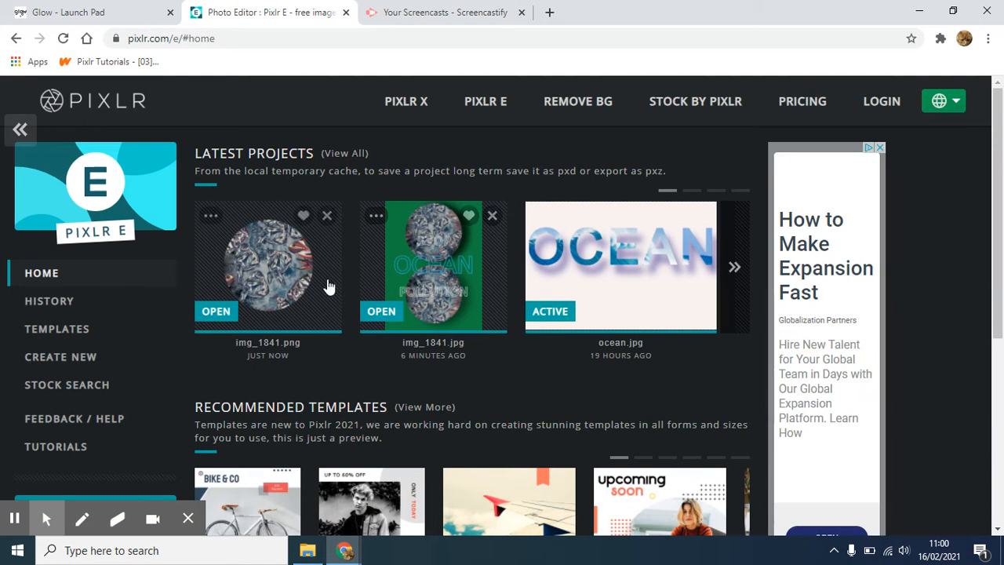
click(281, 278)
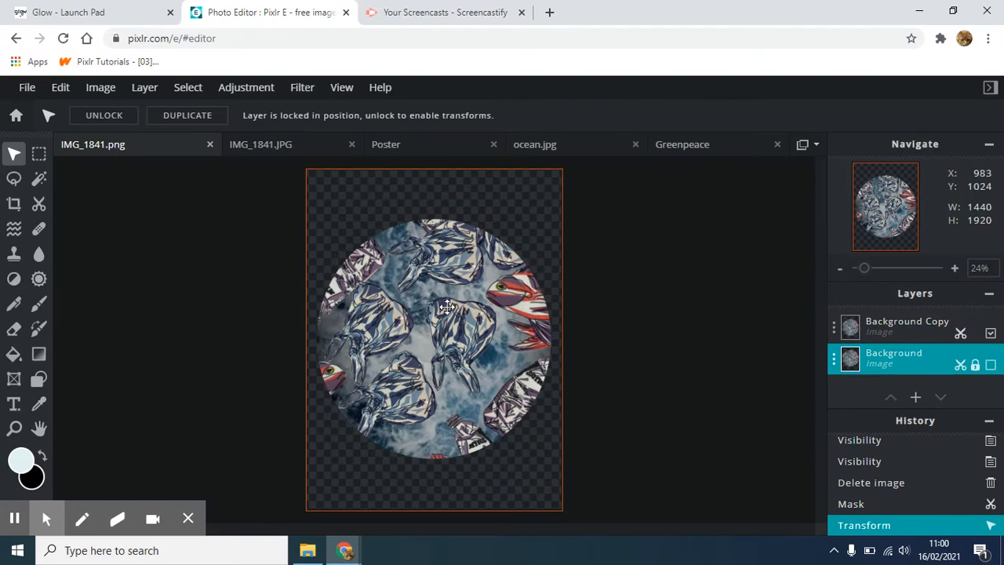
click(929, 325)
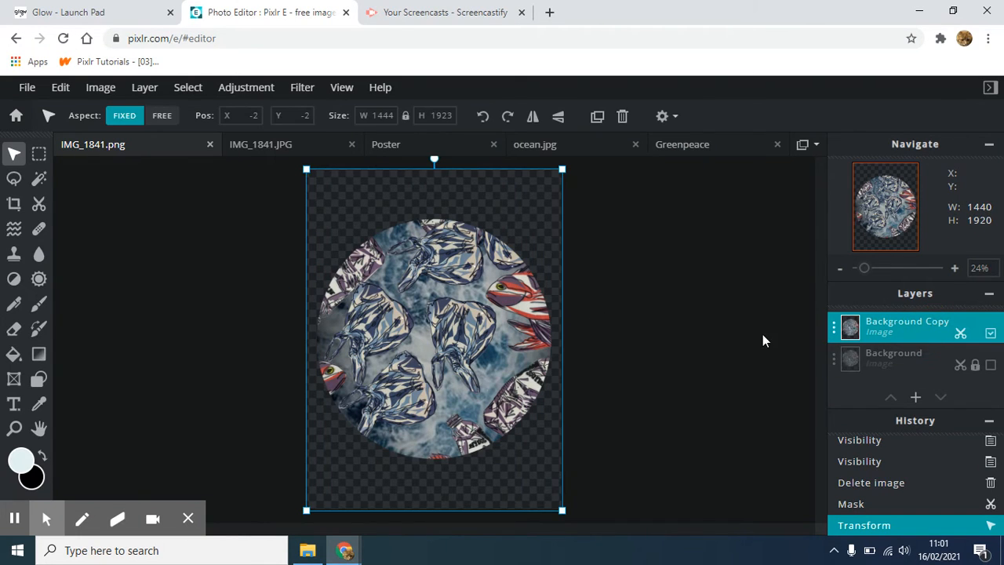
click(61, 87)
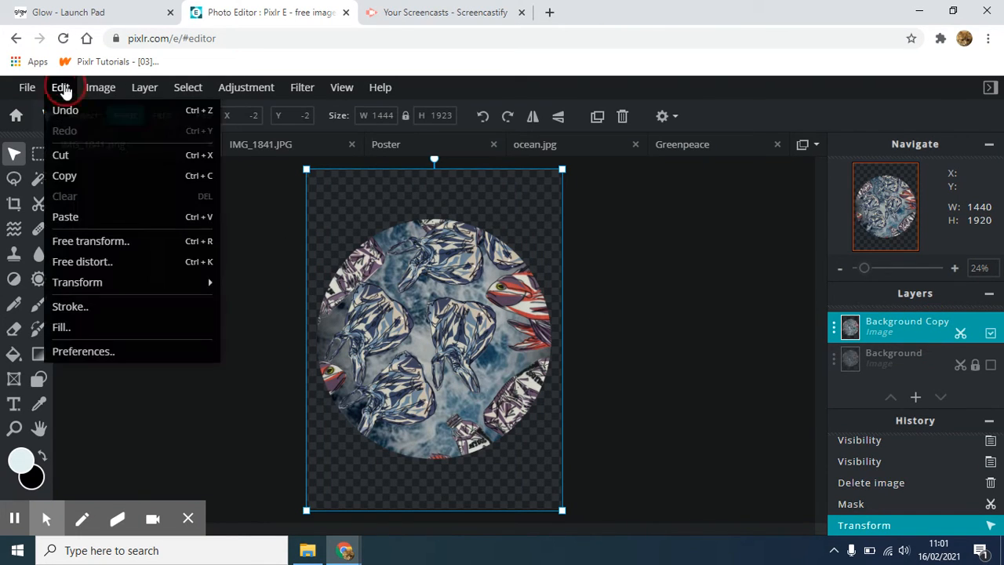
click(88, 223)
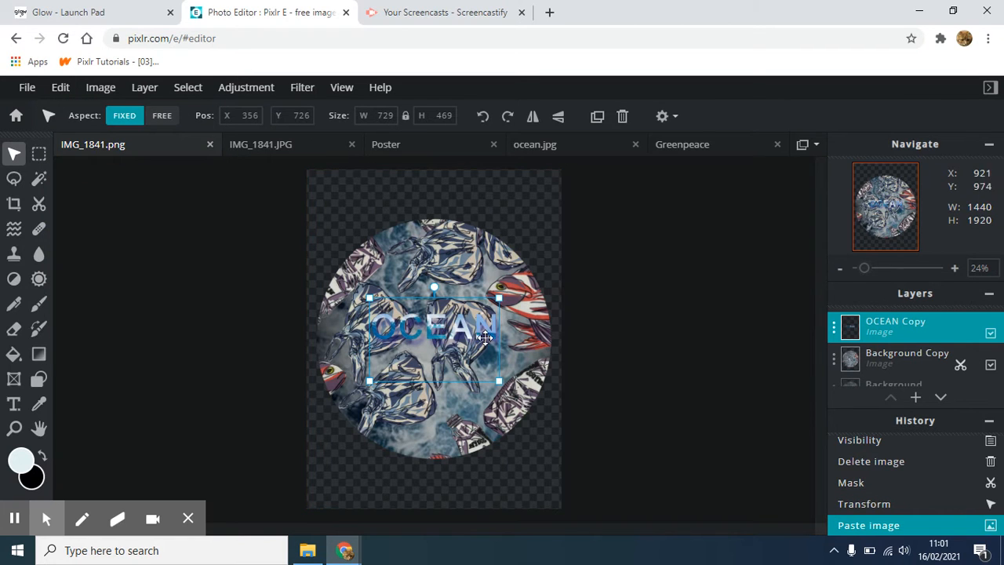
Step: Enlarge the pasted OCEAN lettering to about 1229 × 791 px and position it across the middle of the circular artwork
drag(499, 300, 567, 255)
drag(461, 370, 435, 400)
scroll(690, 335, up, 3)
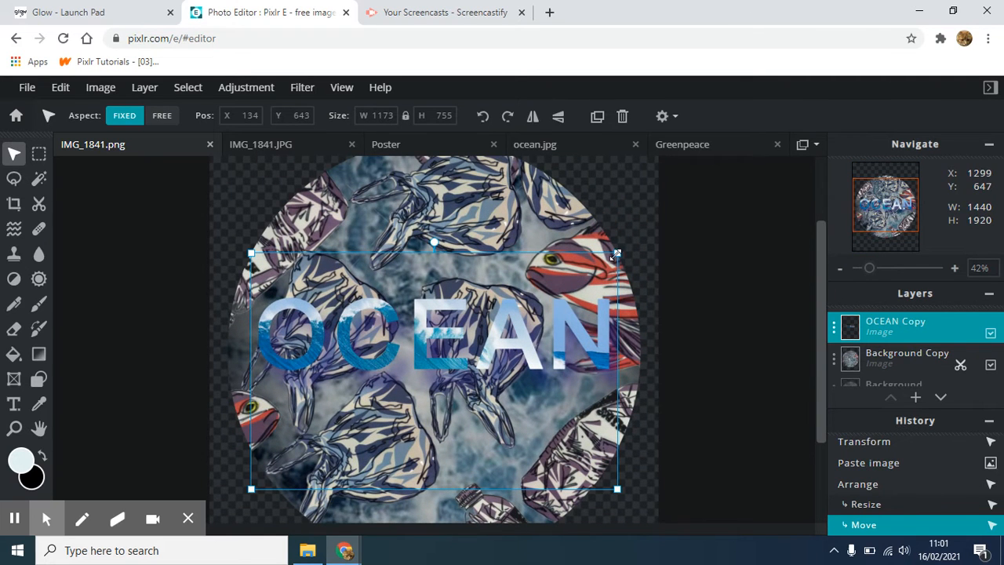
drag(616, 255, 633, 244)
drag(487, 346, 470, 364)
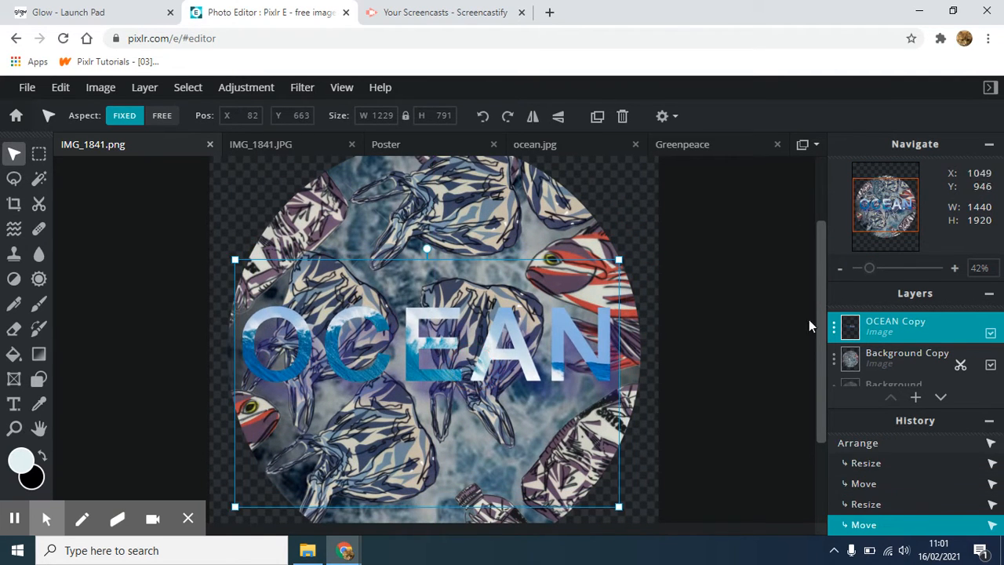
Step: Apply a black drop shadow to the OCEAN lettering with 54% opacity, 5 px blur, 27 px X offset and 20 px Y offset
click(302, 89)
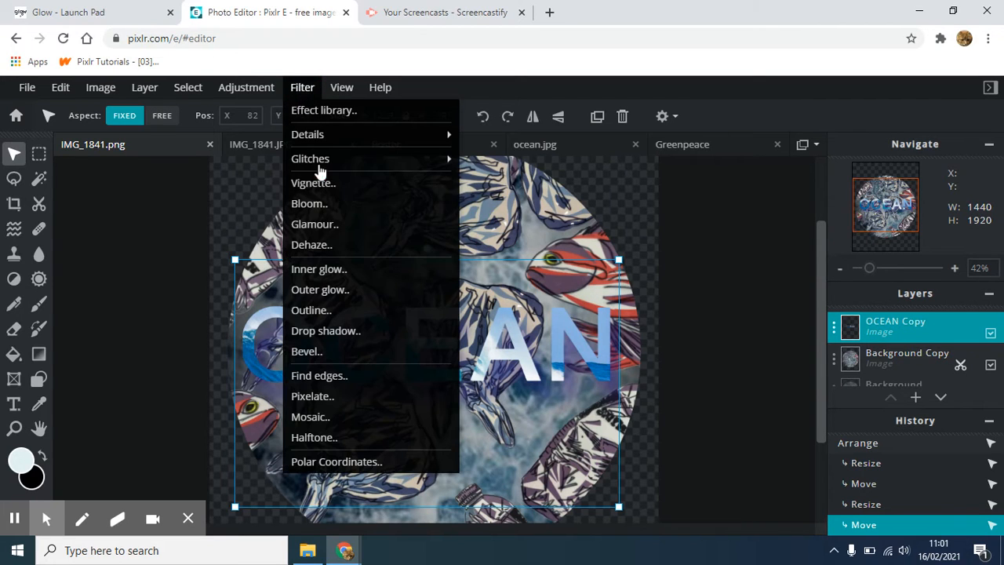
click(349, 332)
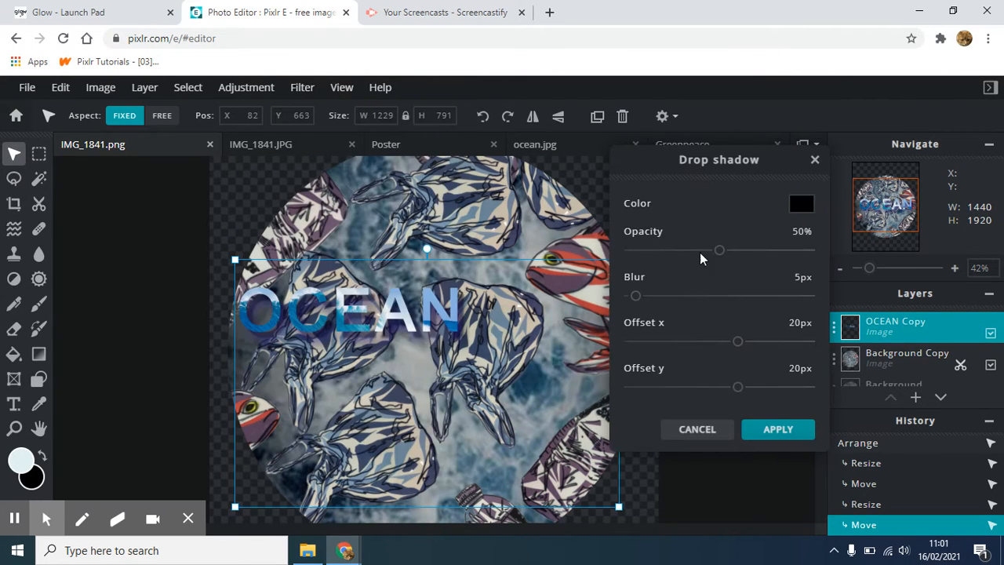
drag(714, 258, 729, 256)
drag(741, 345, 745, 342)
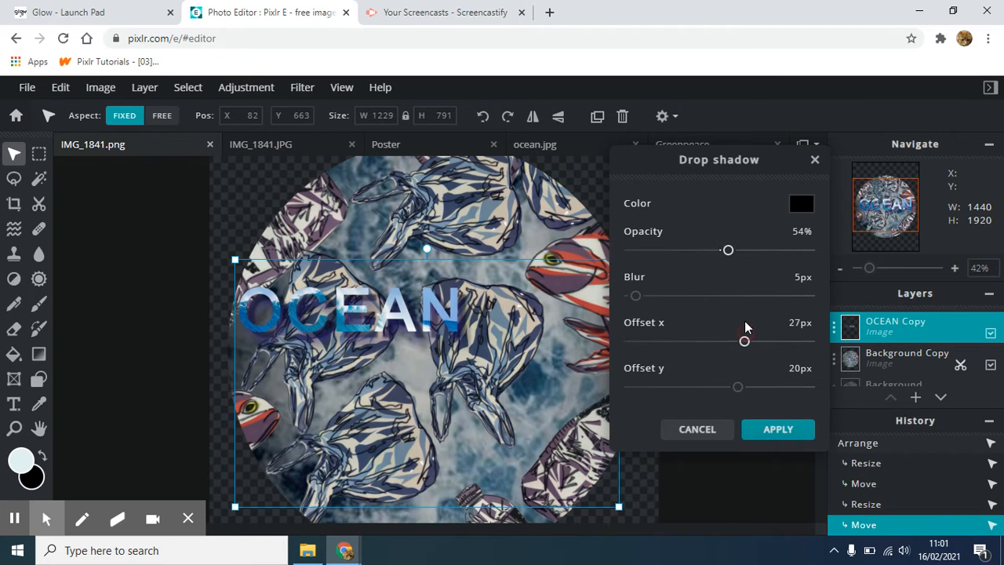
click(780, 439)
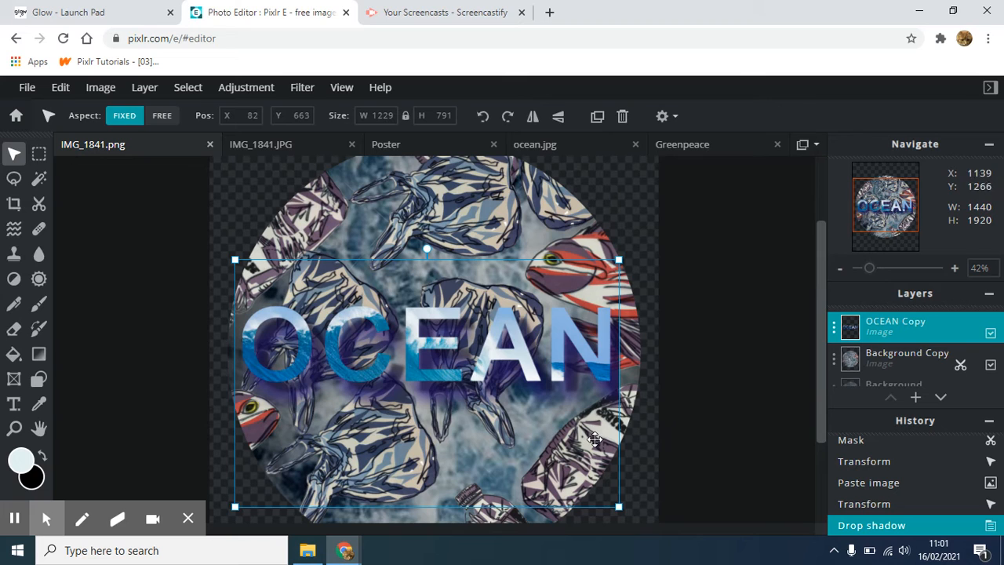
Step: Undo the drop shadow and the resizing and repositioning of the OCEAN lettering
key(ctrl+z)
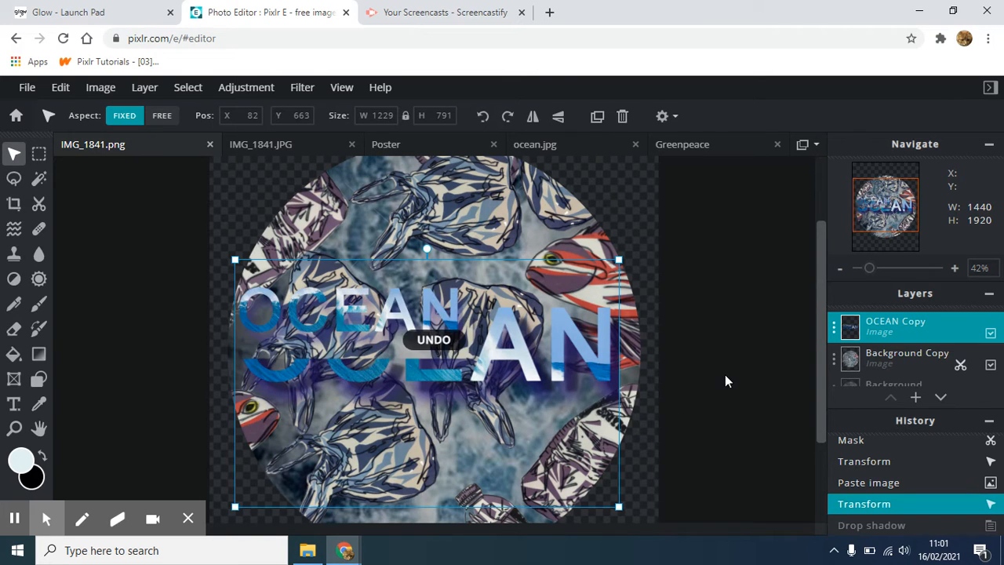
key(ctrl+z)
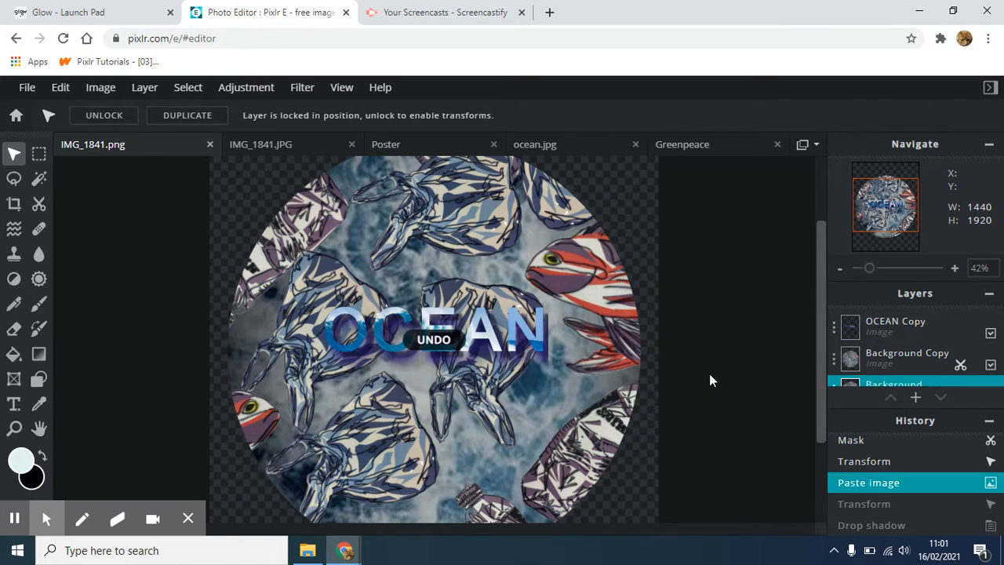
Step: Enlarge the OCEAN lettering proportionally to nearly the full width of the circular artwork and centre it across the middle
click(502, 323)
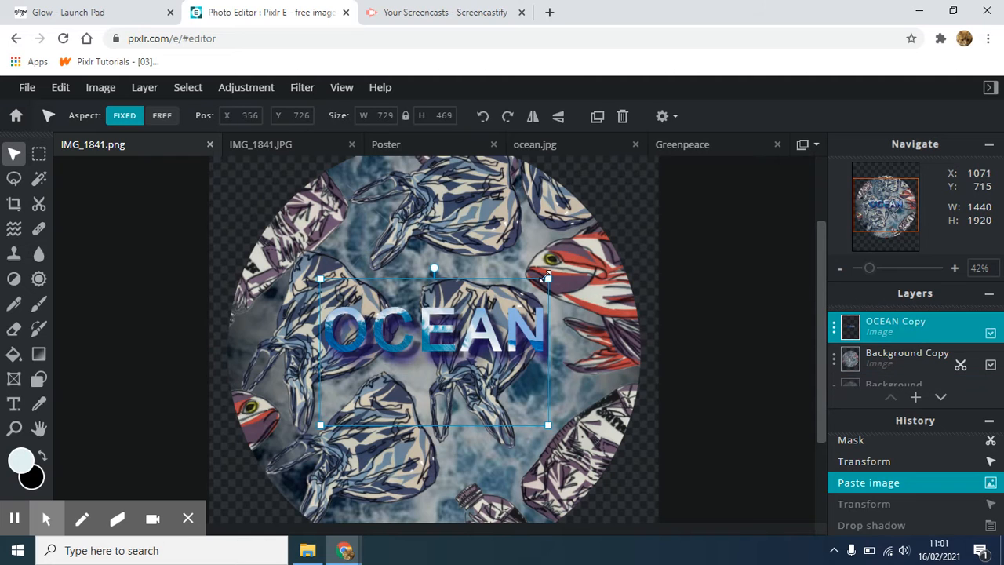
drag(547, 277, 667, 197)
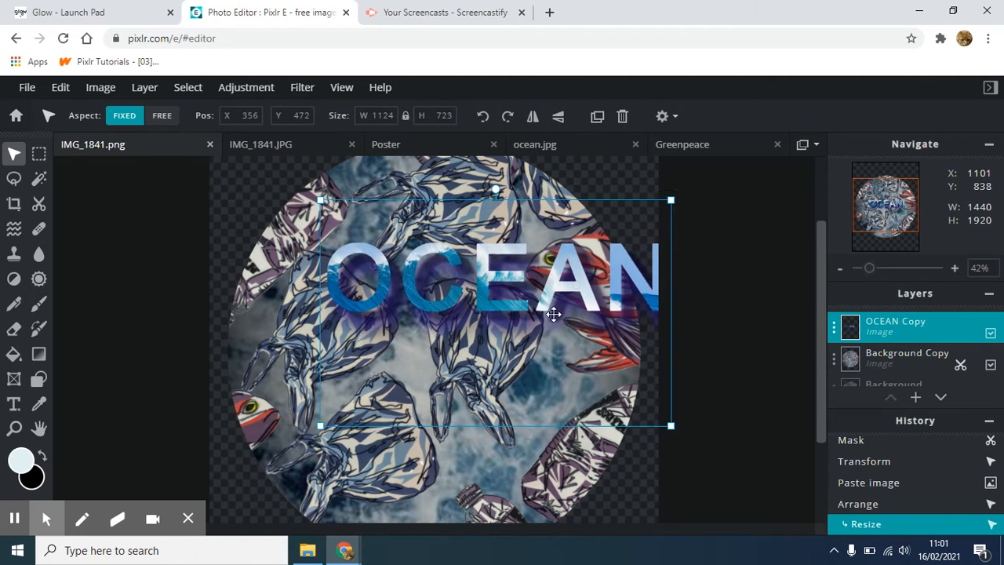
drag(553, 314, 519, 381)
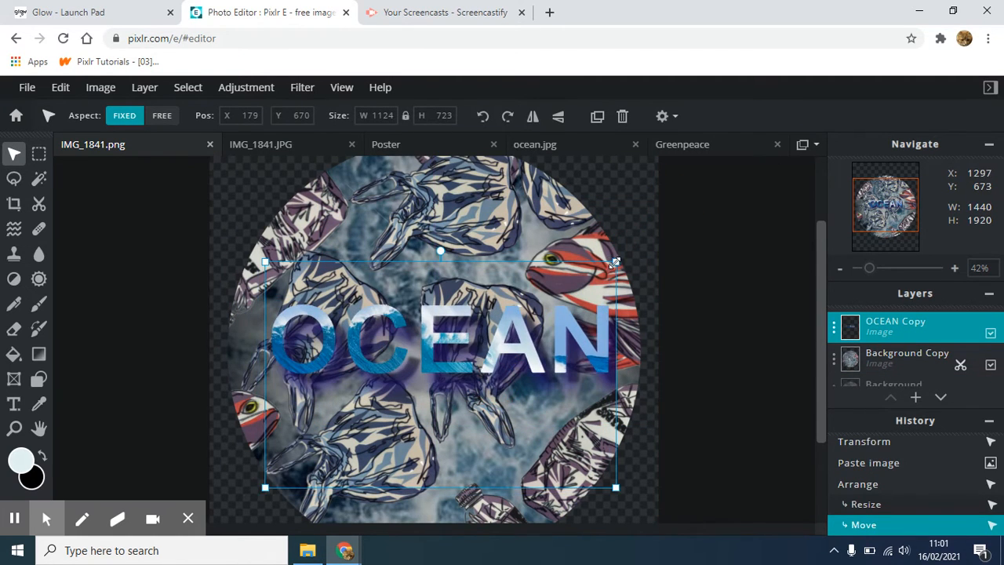
drag(617, 255, 644, 243)
mouse_move(553, 386)
mouse_down()
mouse_move(520, 400)
mouse_move(543, 401)
mouse_up()
click(619, 210)
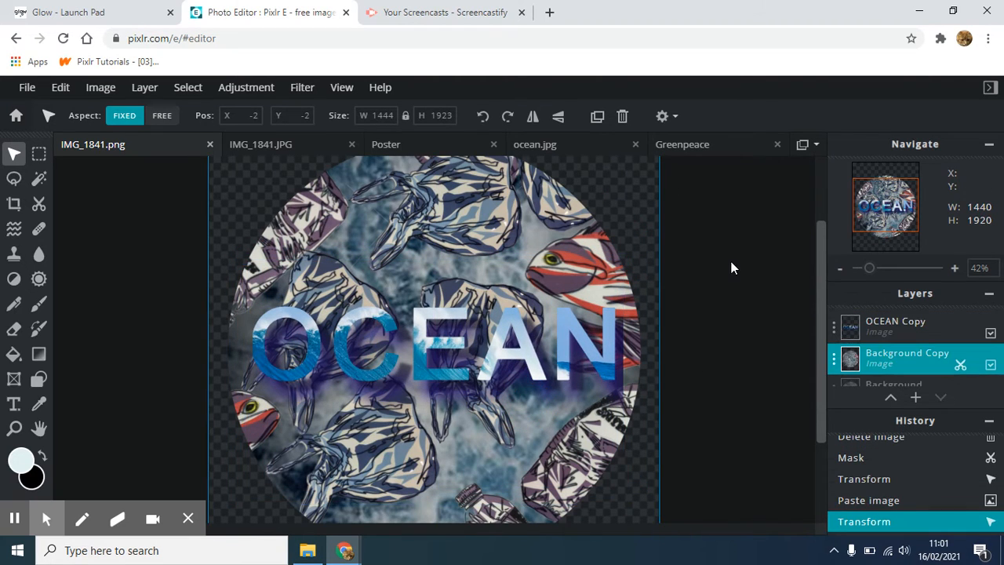
Step: Add an empty layer directly above the masked artwork layer
scroll(730, 267, up, 2)
scroll(730, 270, down, 3)
scroll(943, 364, down, 1)
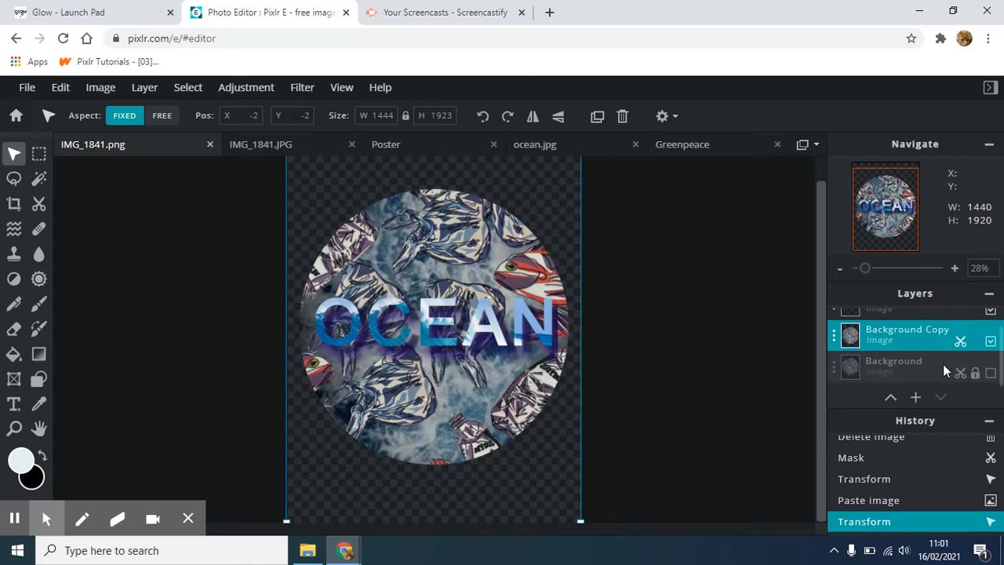
scroll(901, 353, up, 1)
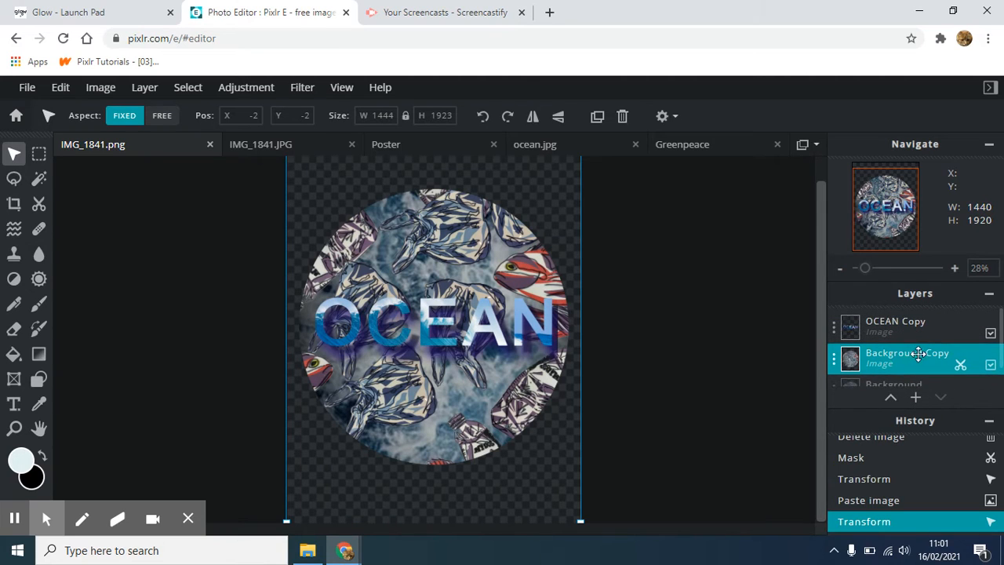
scroll(917, 357, down, 1)
click(915, 397)
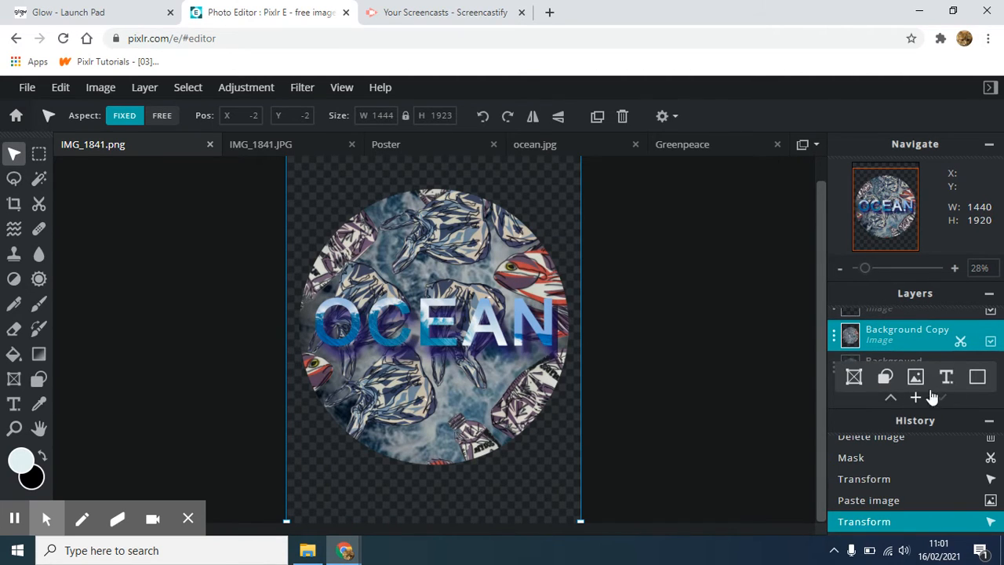
click(978, 377)
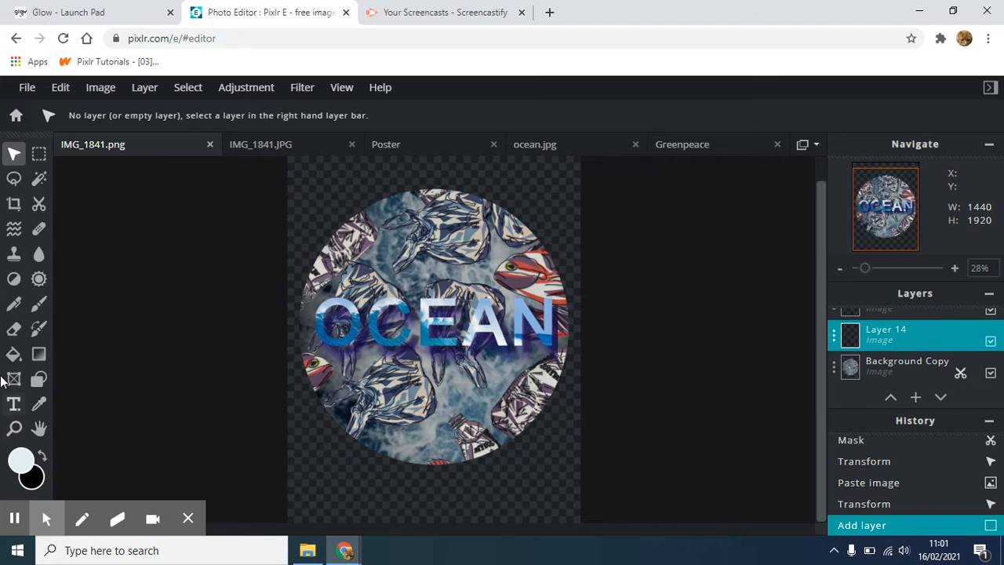
Step: Fill the new empty layer with the pale blue foreground colour and move it below the masked artwork layer
click(14, 357)
click(430, 358)
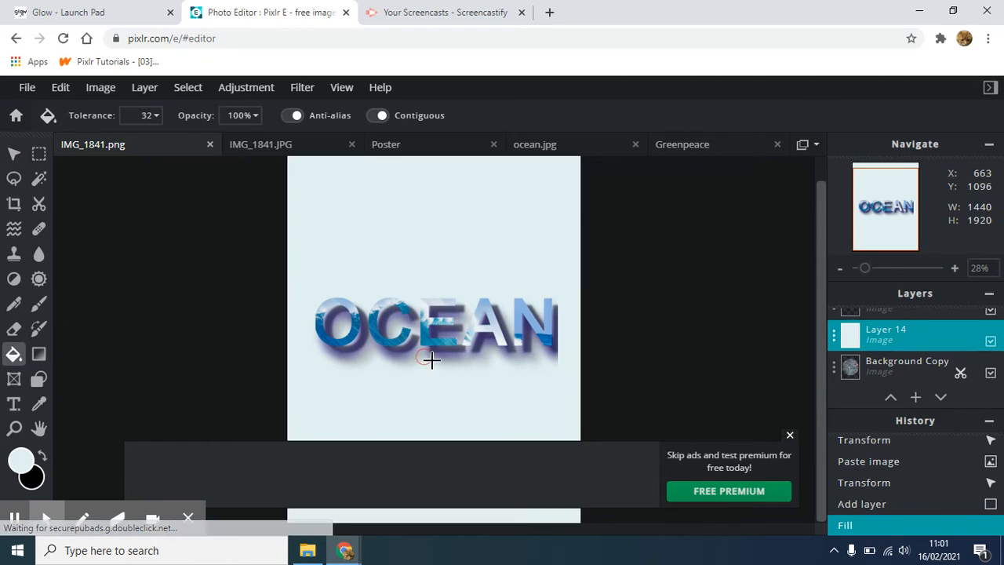
click(789, 436)
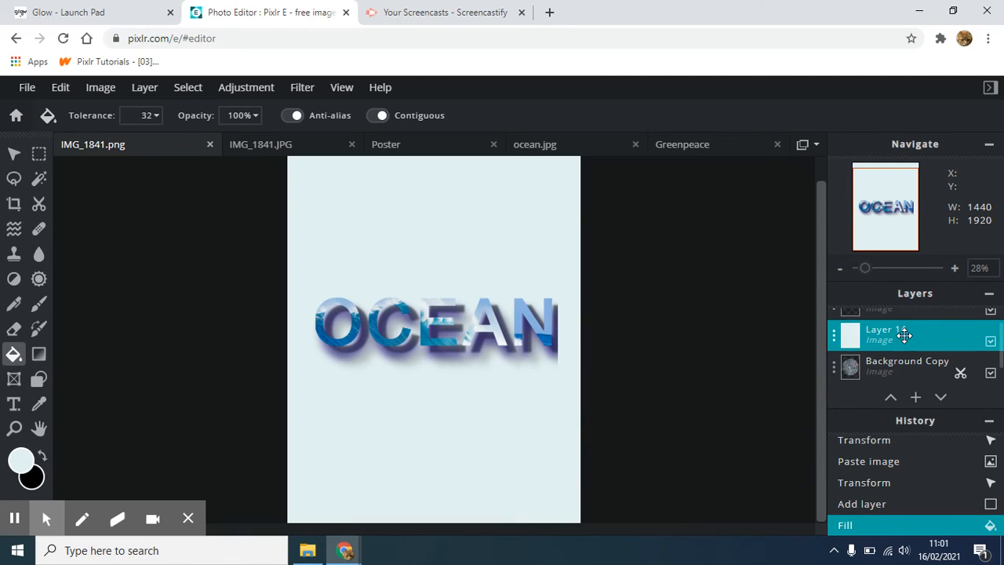
drag(896, 337, 906, 374)
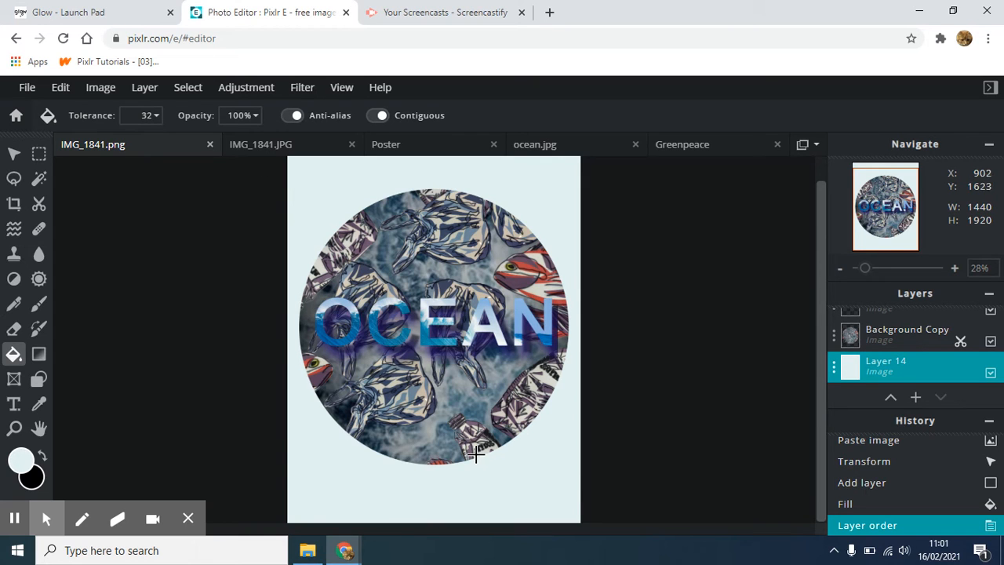
Step: Open the recent img_1841.jpg project and examine how its two circles and the STOP OCEAN POLLUTION lettering are arranged
click(16, 115)
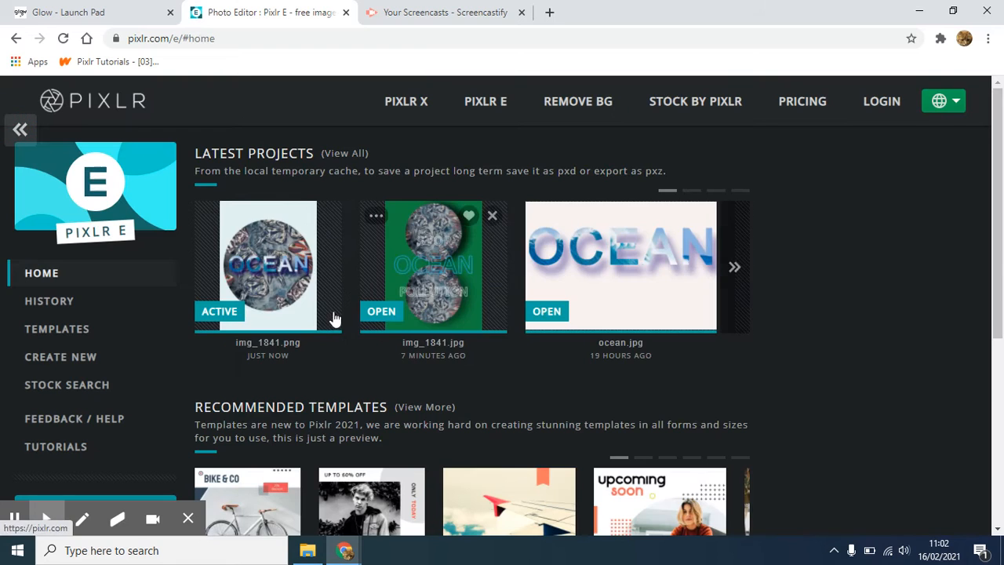
click(422, 244)
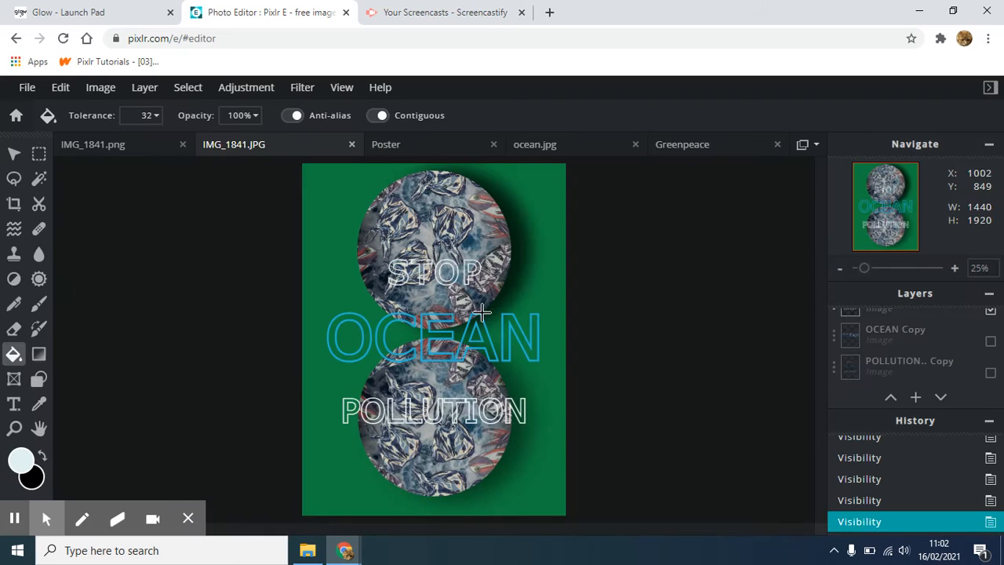
scroll(544, 345, up, 2)
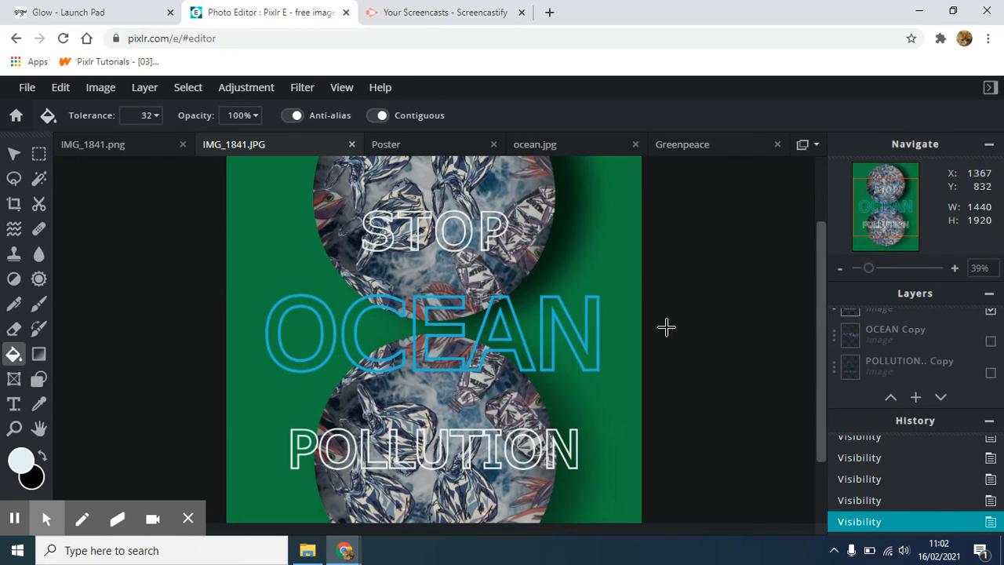
drag(818, 349, 819, 262)
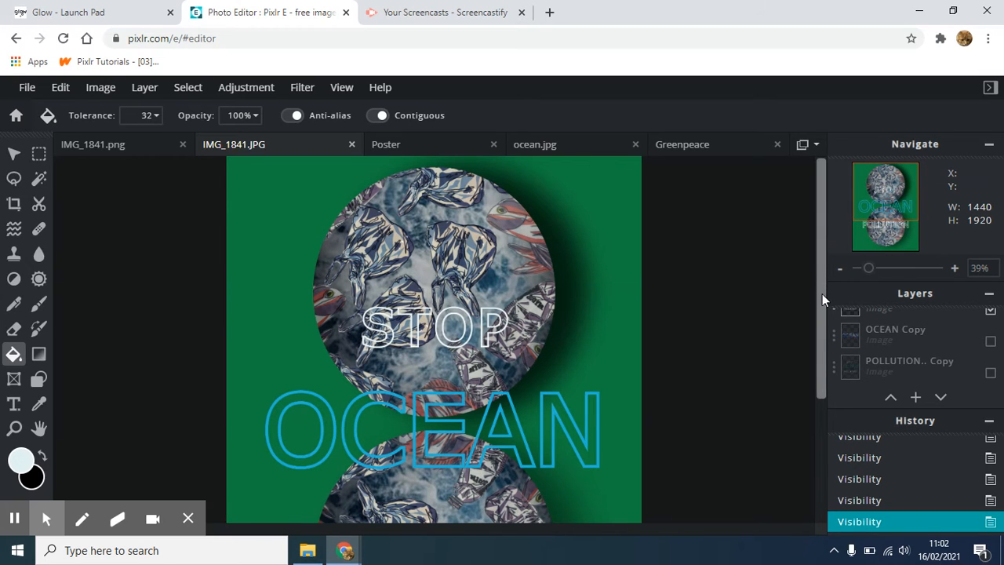
drag(822, 293, 825, 354)
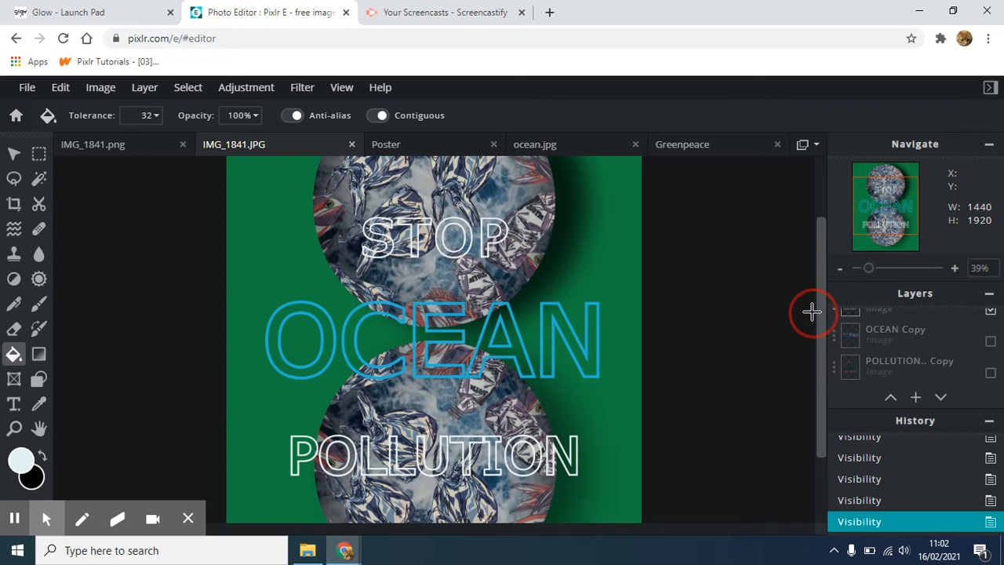
drag(820, 304, 821, 268)
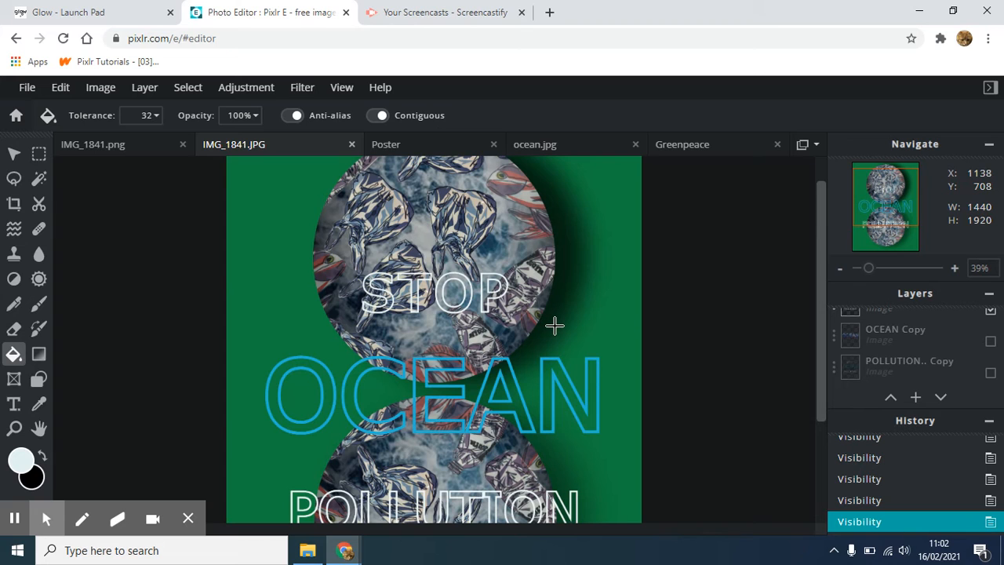
scroll(559, 333, down, 1)
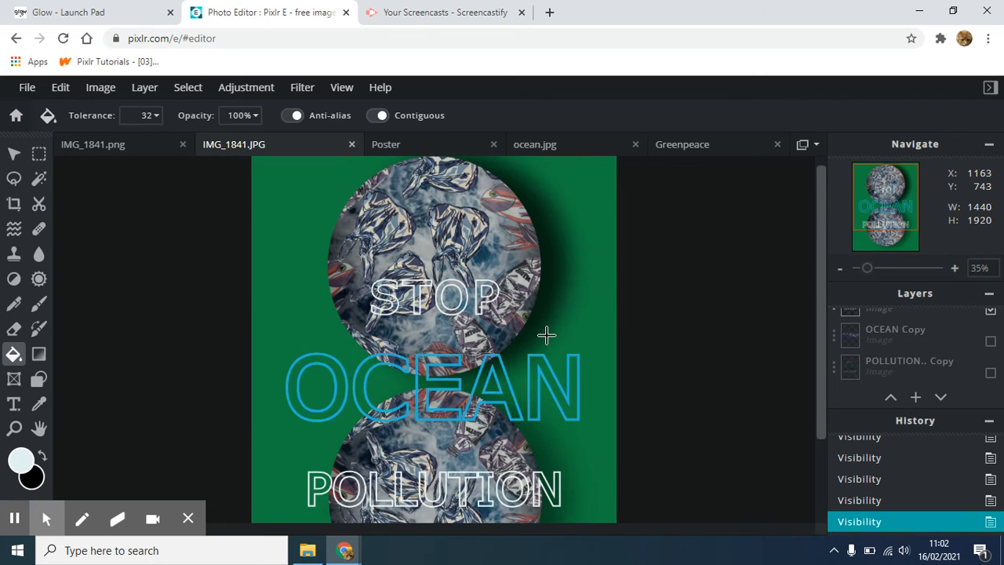
scroll(383, 387, down, 2)
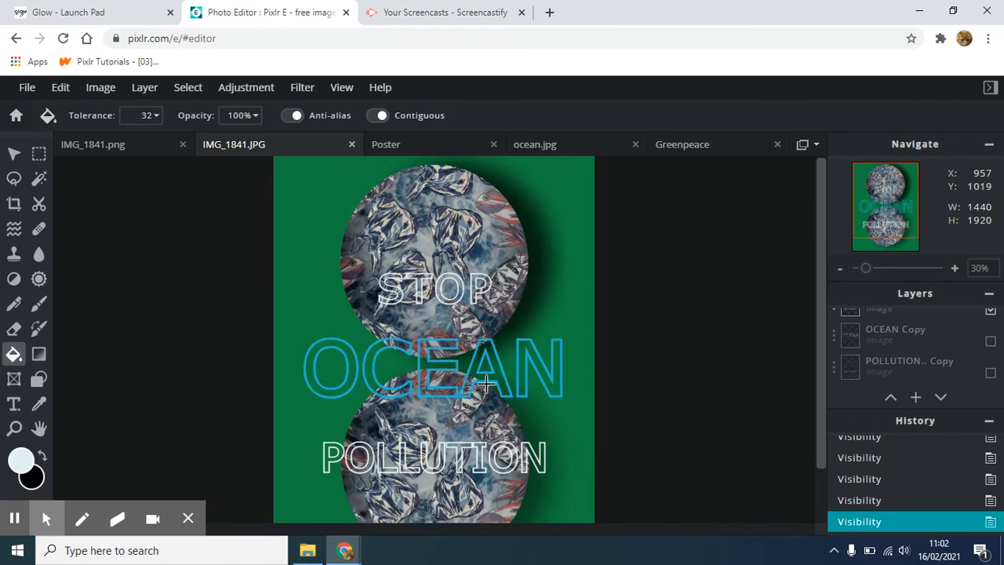
scroll(993, 375, down, 2)
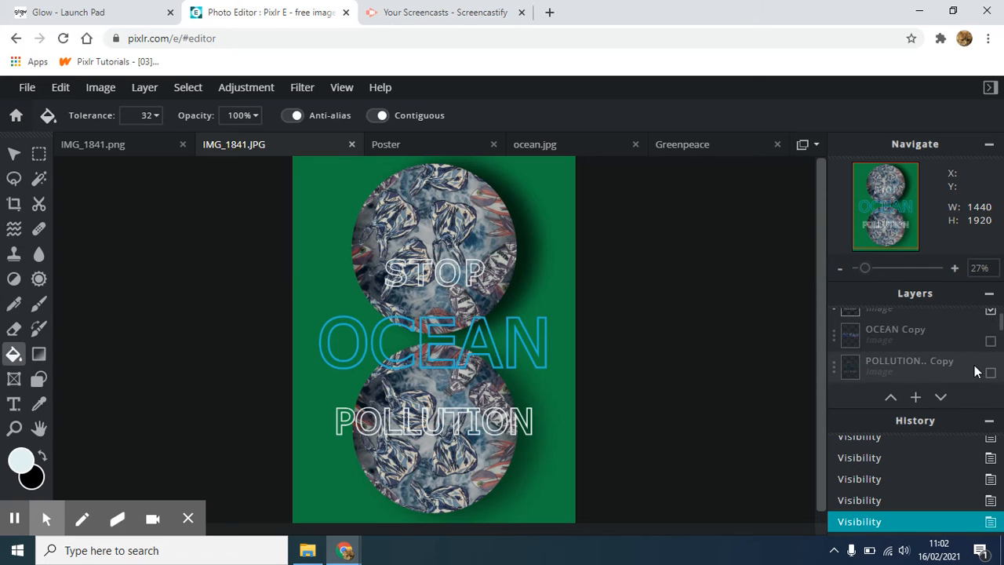
Step: Hide the large STOP OCEAN POLLUTION lettering layer and show the smaller version that fits inside the upper circle
click(989, 421)
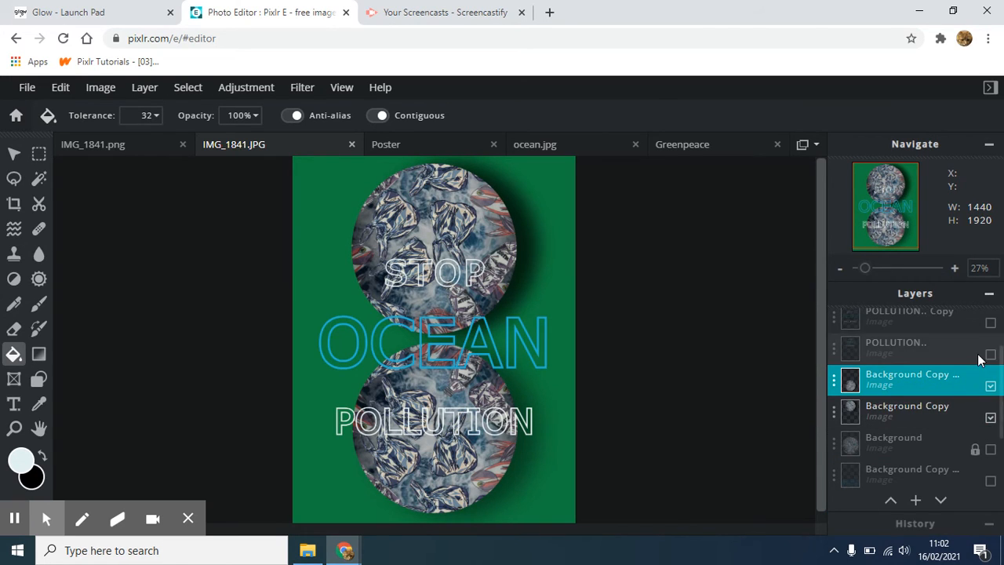
scroll(977, 361, up, 2)
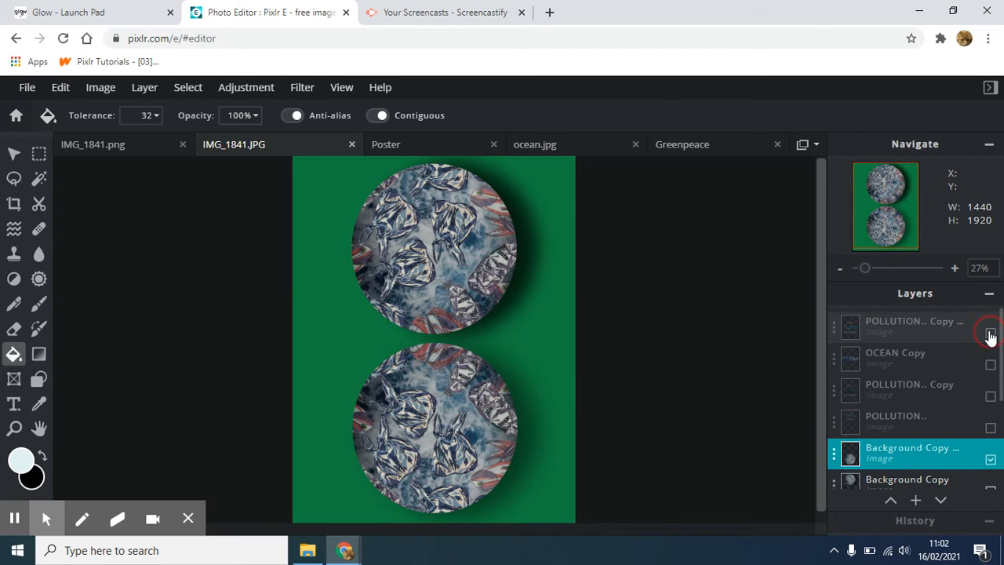
click(989, 333)
click(990, 333)
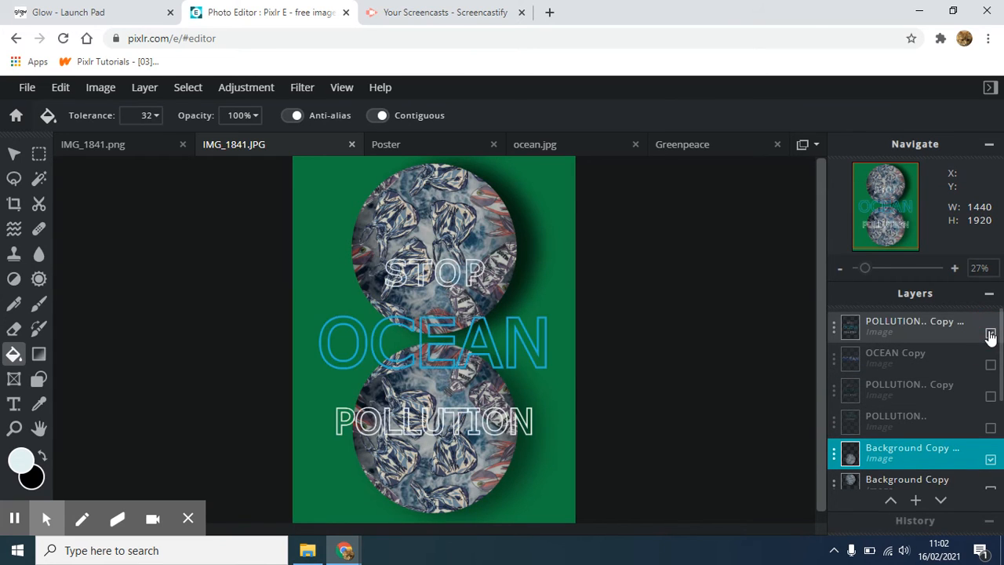
click(990, 333)
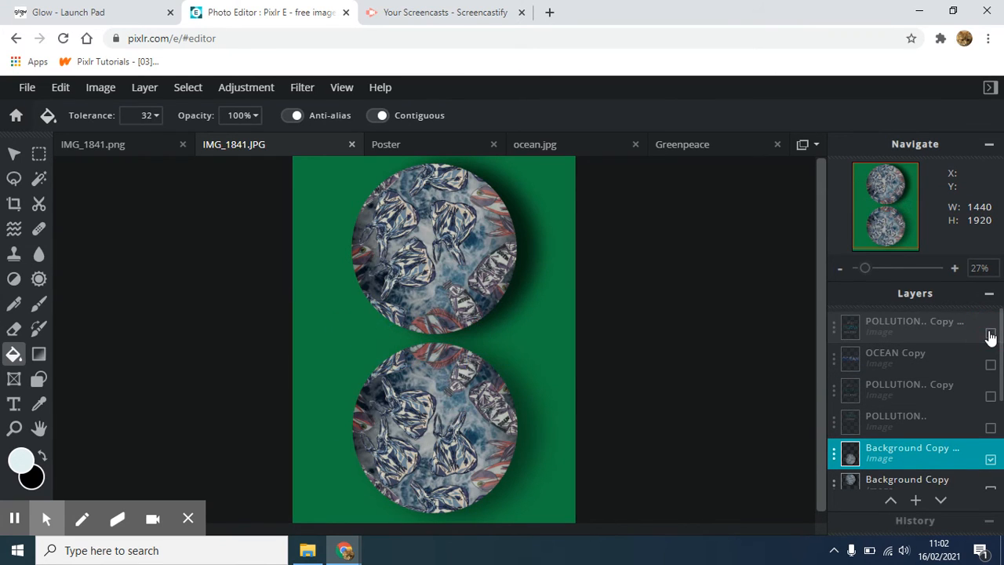
click(991, 396)
click(990, 396)
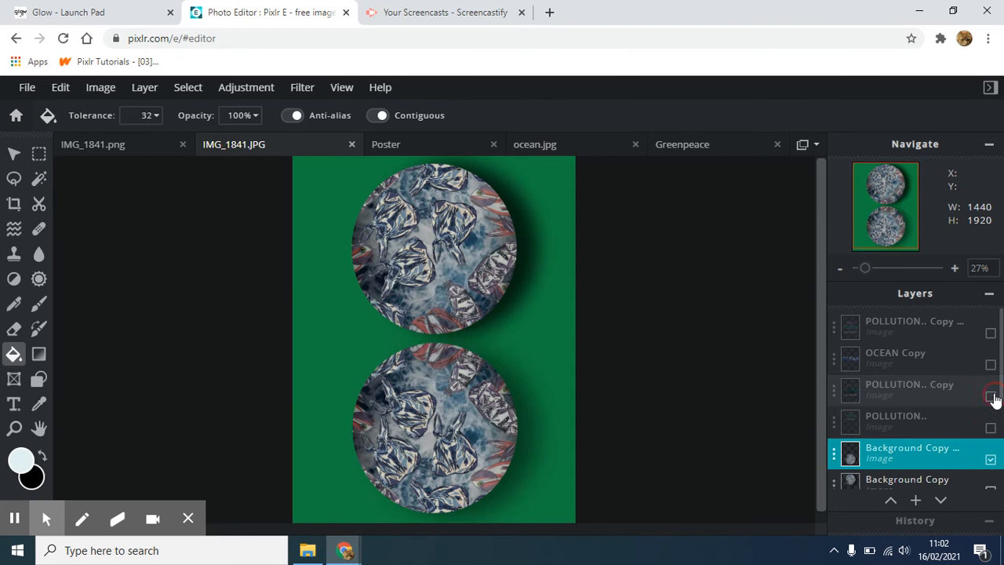
click(991, 429)
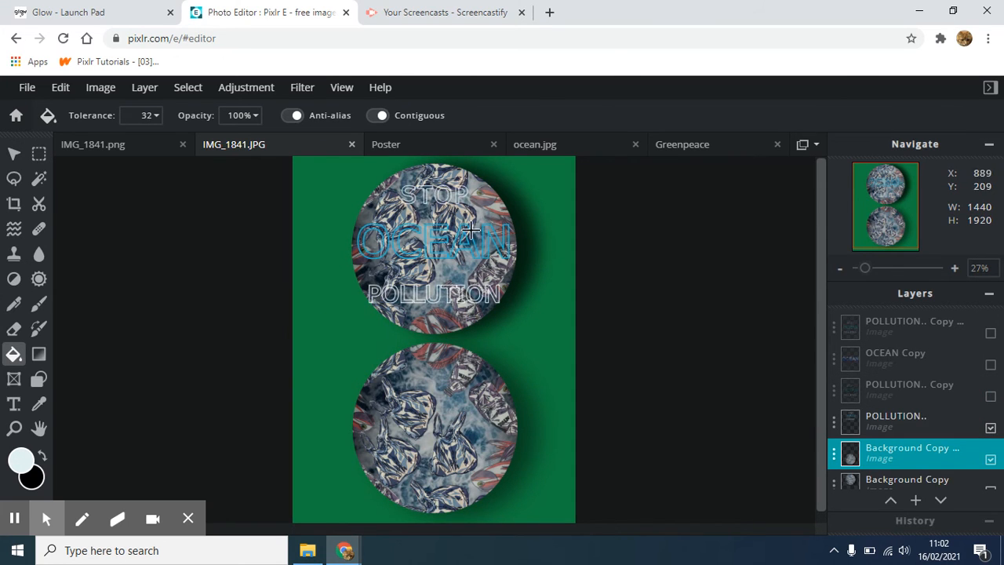
scroll(572, 287, up, 3)
drag(825, 318, 816, 291)
scroll(700, 312, down, 3)
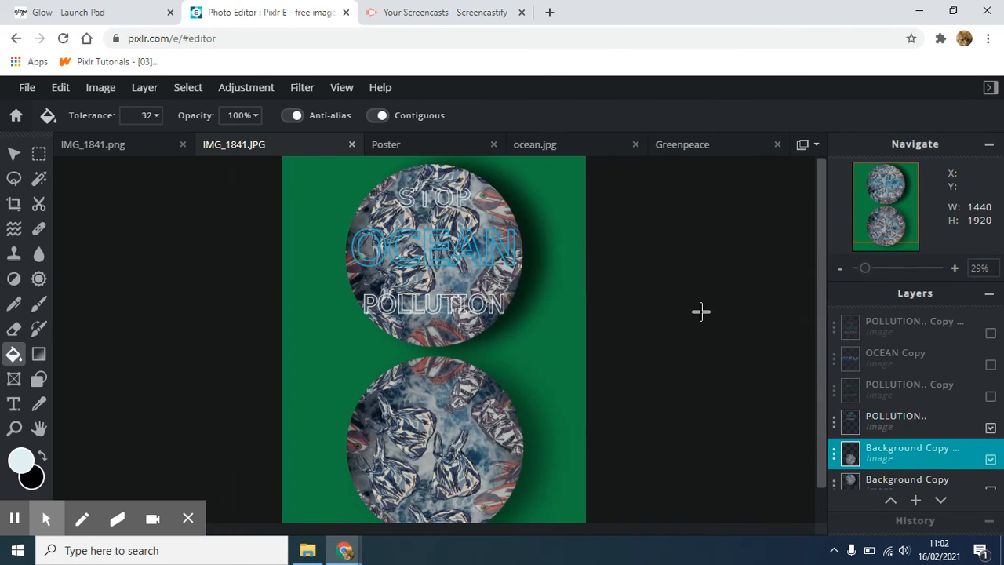
Step: Compare the poster with and without its lower circle, and return to the img_1841.png project
click(990, 460)
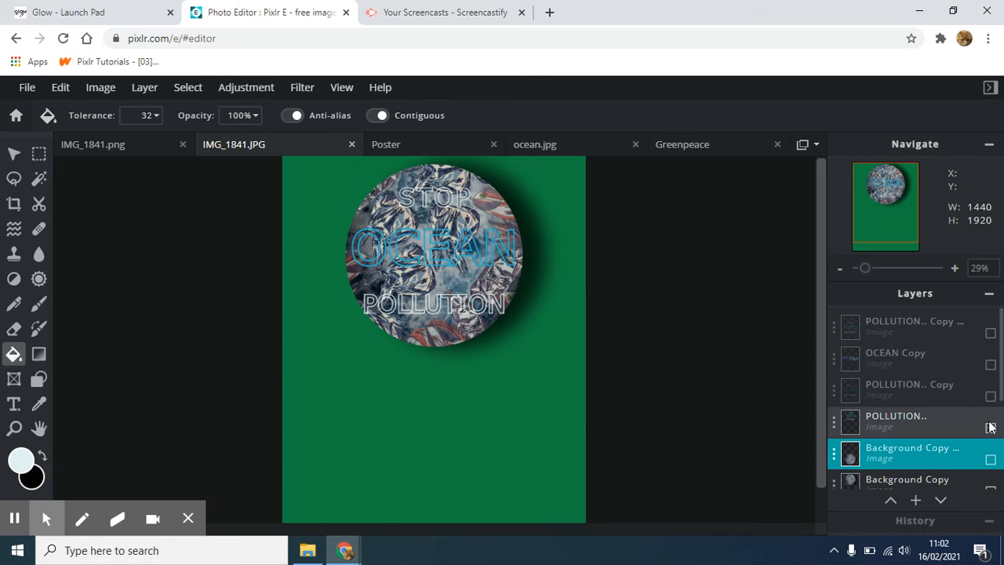
click(991, 461)
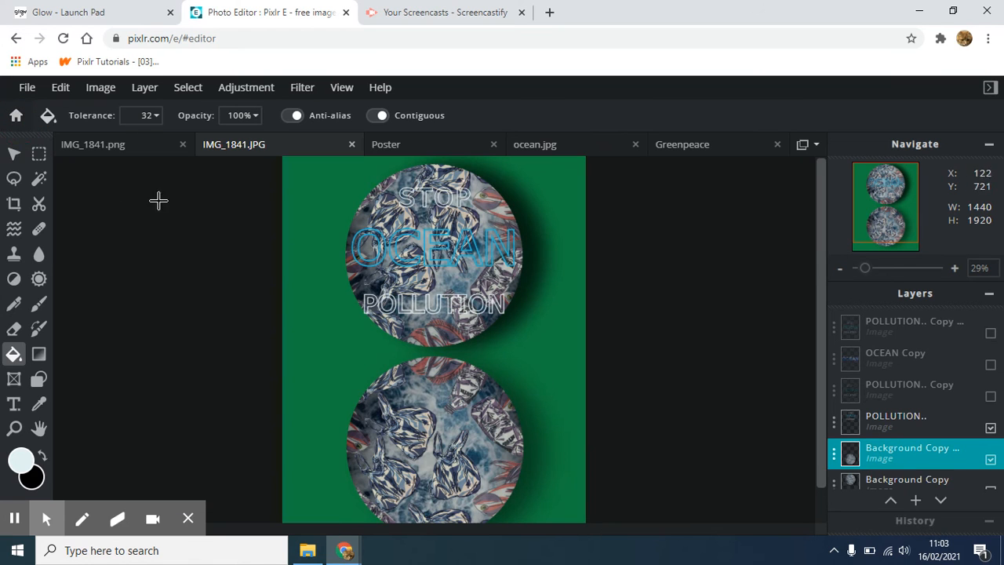
click(17, 119)
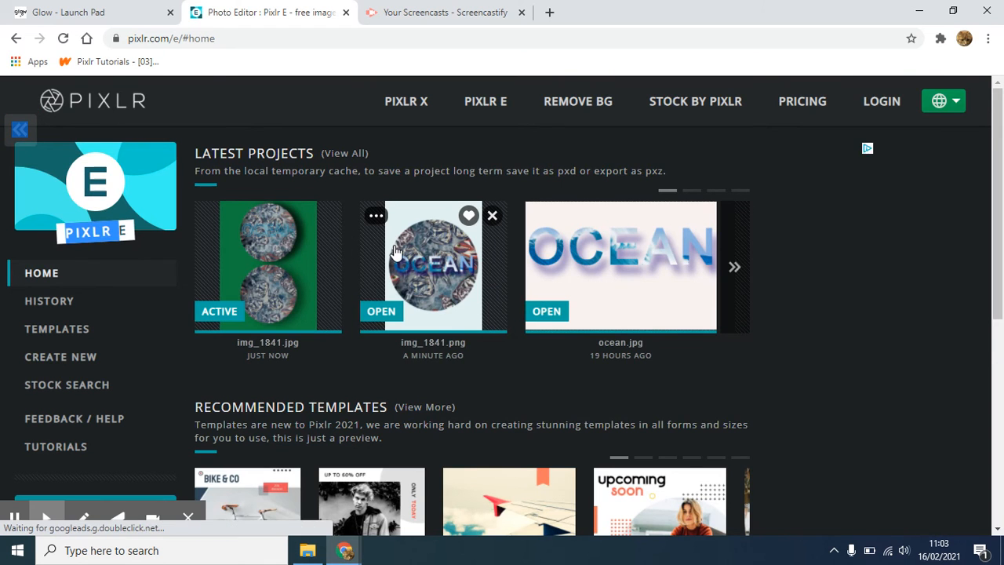
click(490, 296)
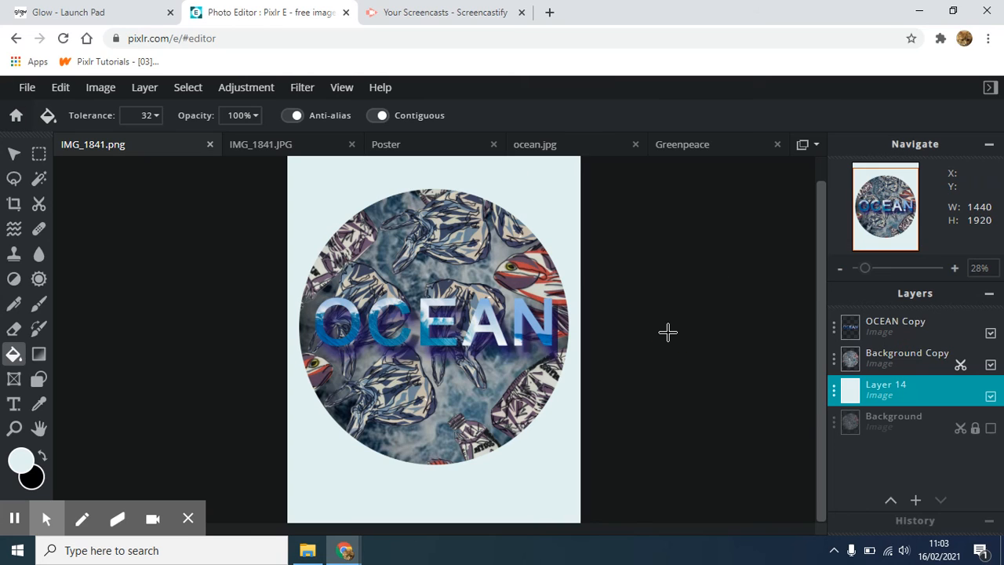